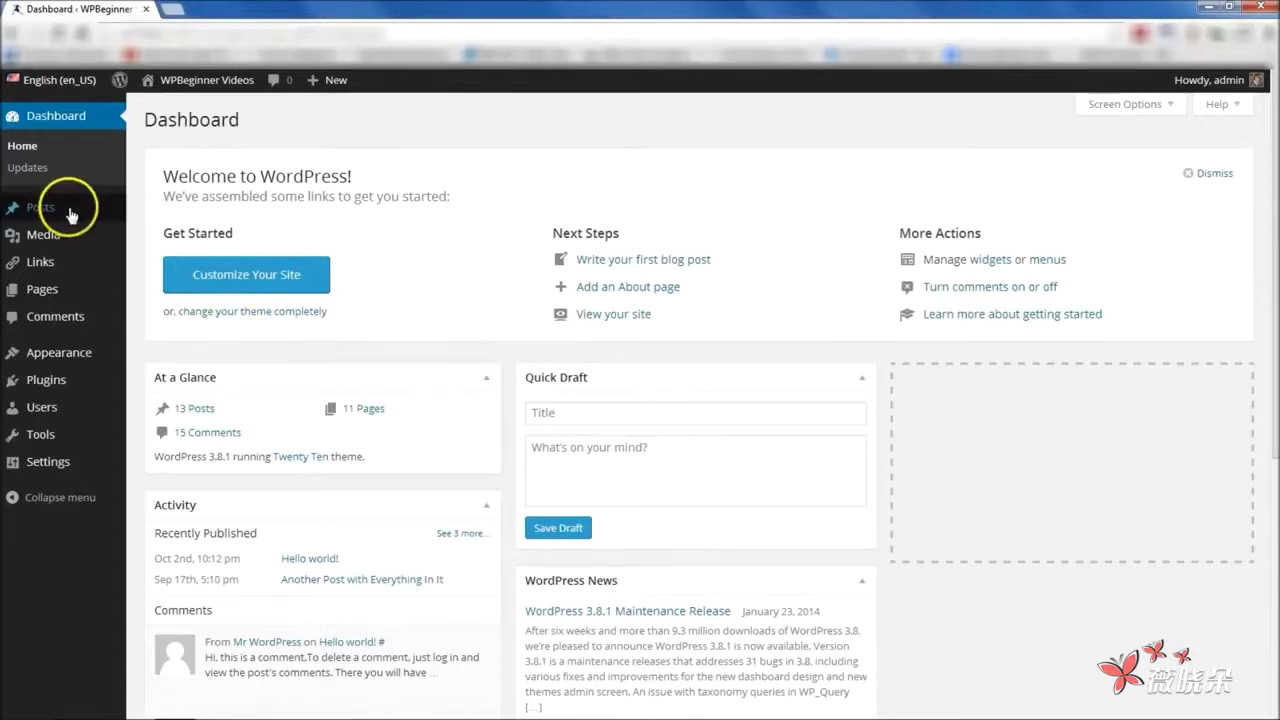
Step: Create a new post titled "RV Trip"
{"action": "mouse_move", "coordinate": [66, 212]}
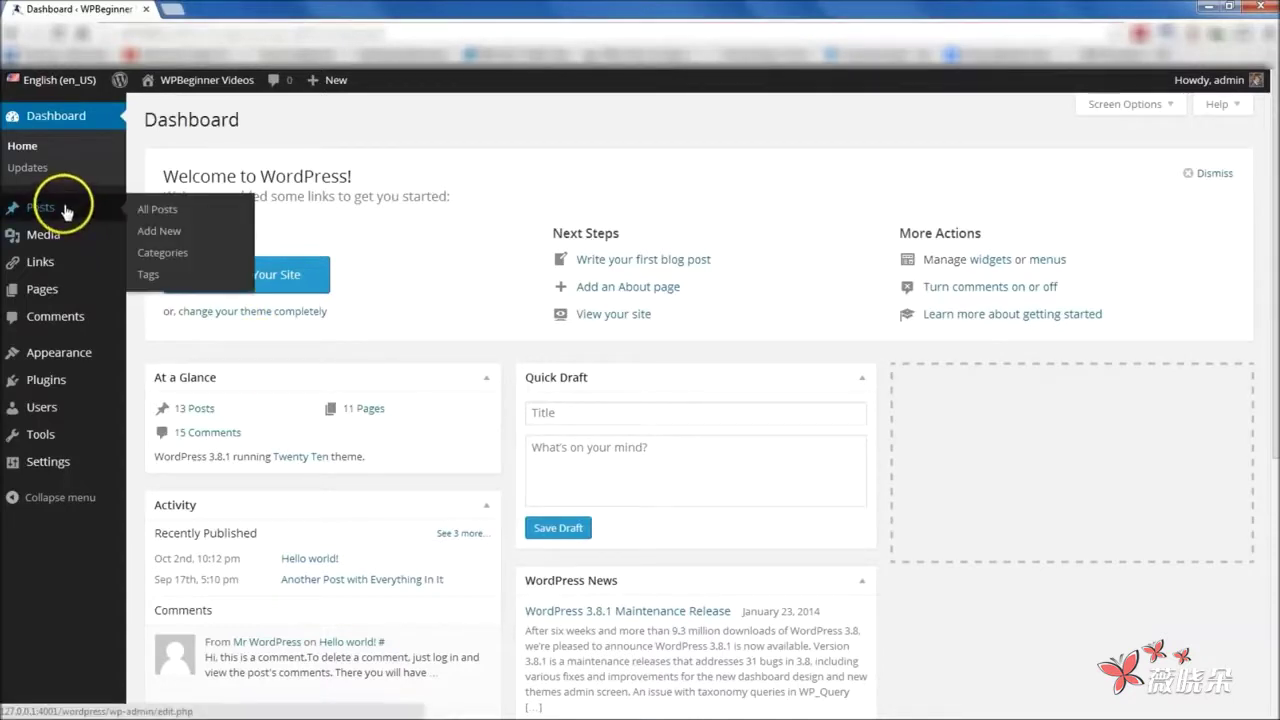
{"action": "left_click", "coordinate": [155, 233]}
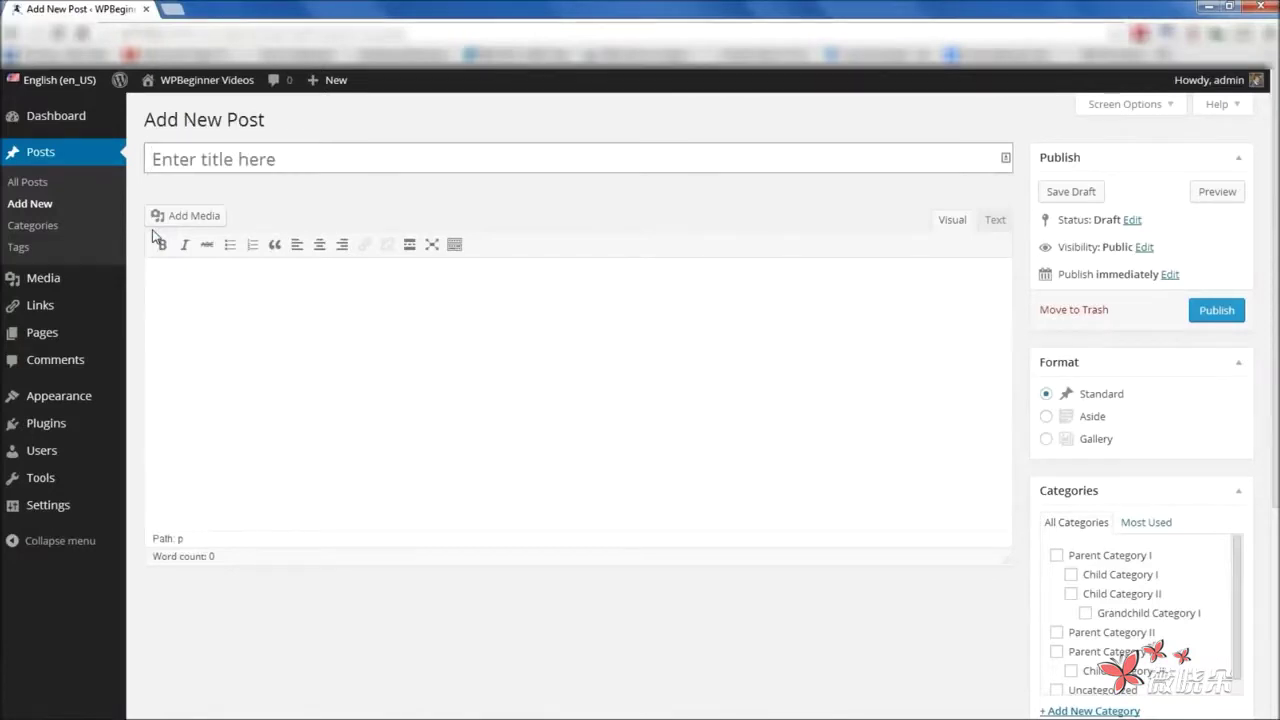
{"action": "type", "text": "RV "}
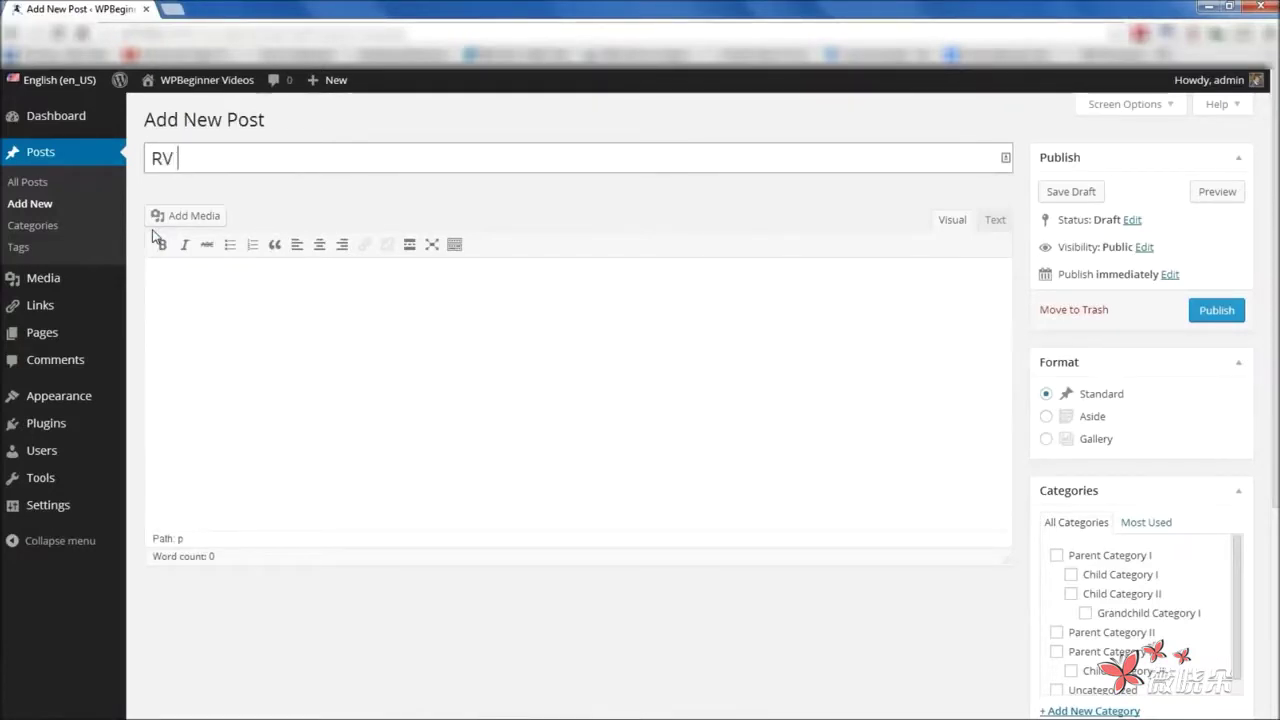
{"action": "type", "text": "Trip"}
Step: Start a new gallery in the post and select the cave, arched lake bridge, road bridge and cat images from the media library
{"action": "left_click", "coordinate": [177, 220]}
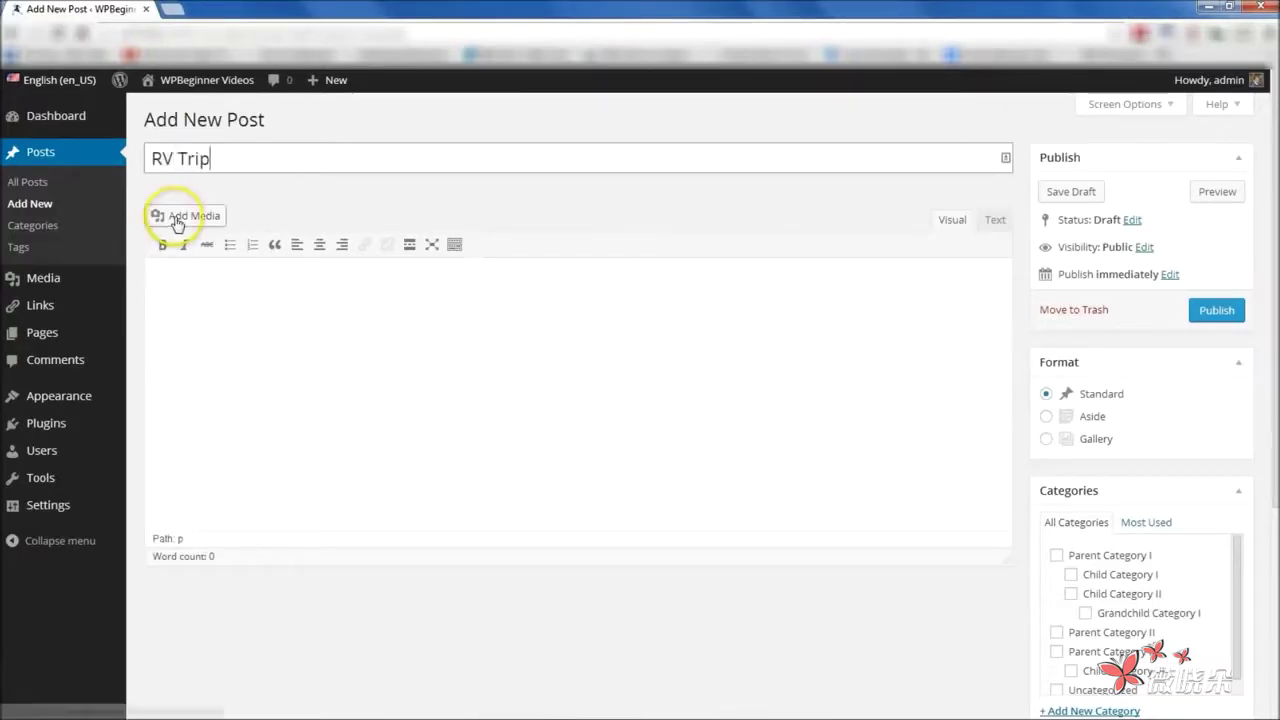
{"action": "left_click", "coordinate": [177, 221]}
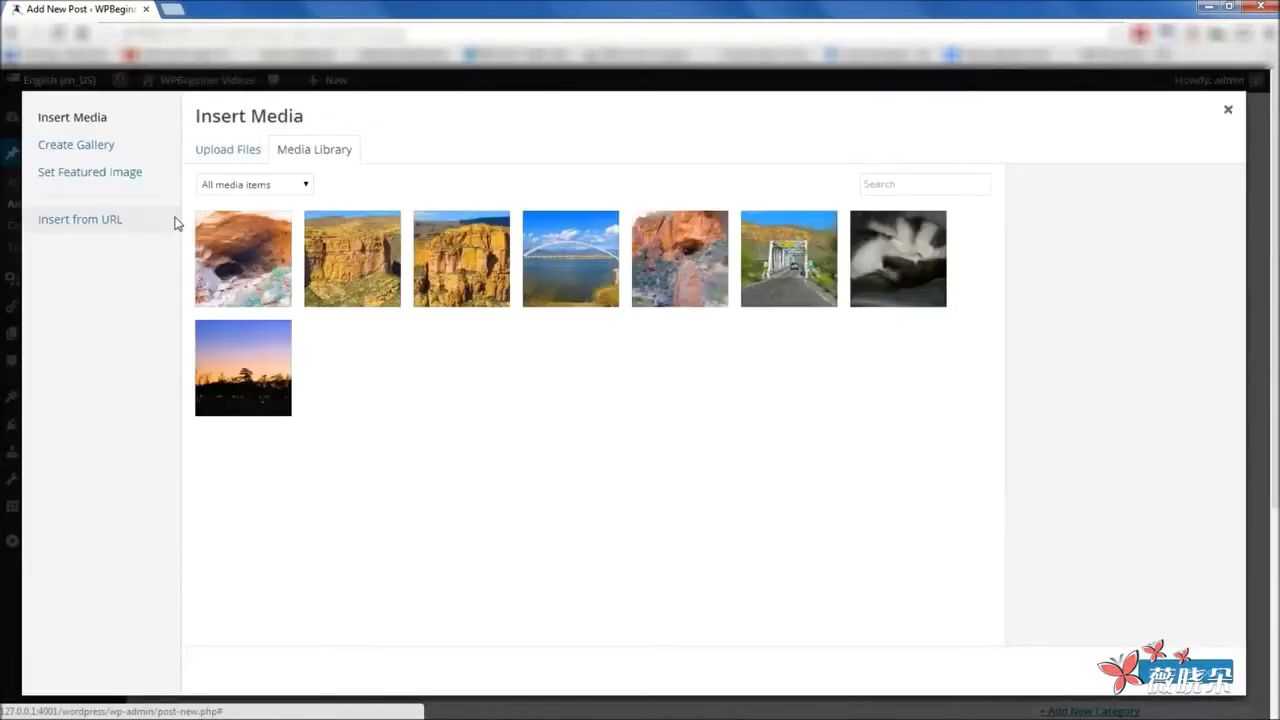
{"action": "left_click", "coordinate": [98, 150]}
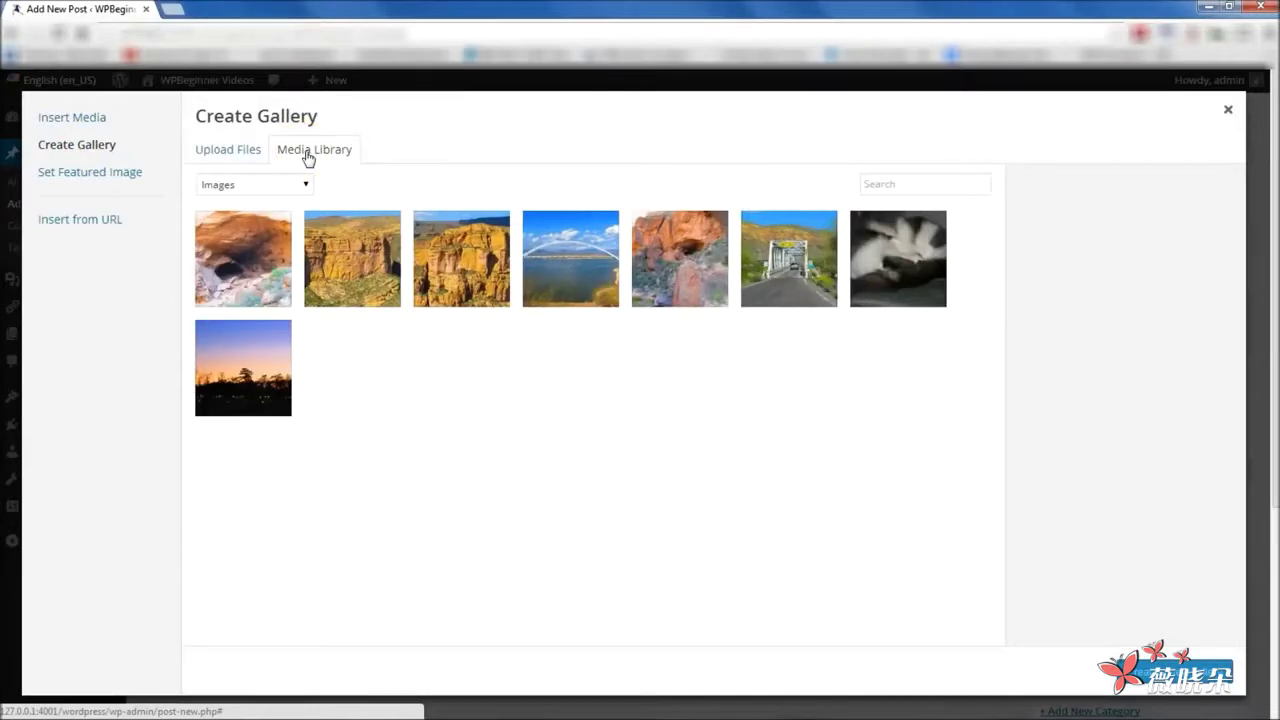
{"action": "left_click", "coordinate": [243, 251]}
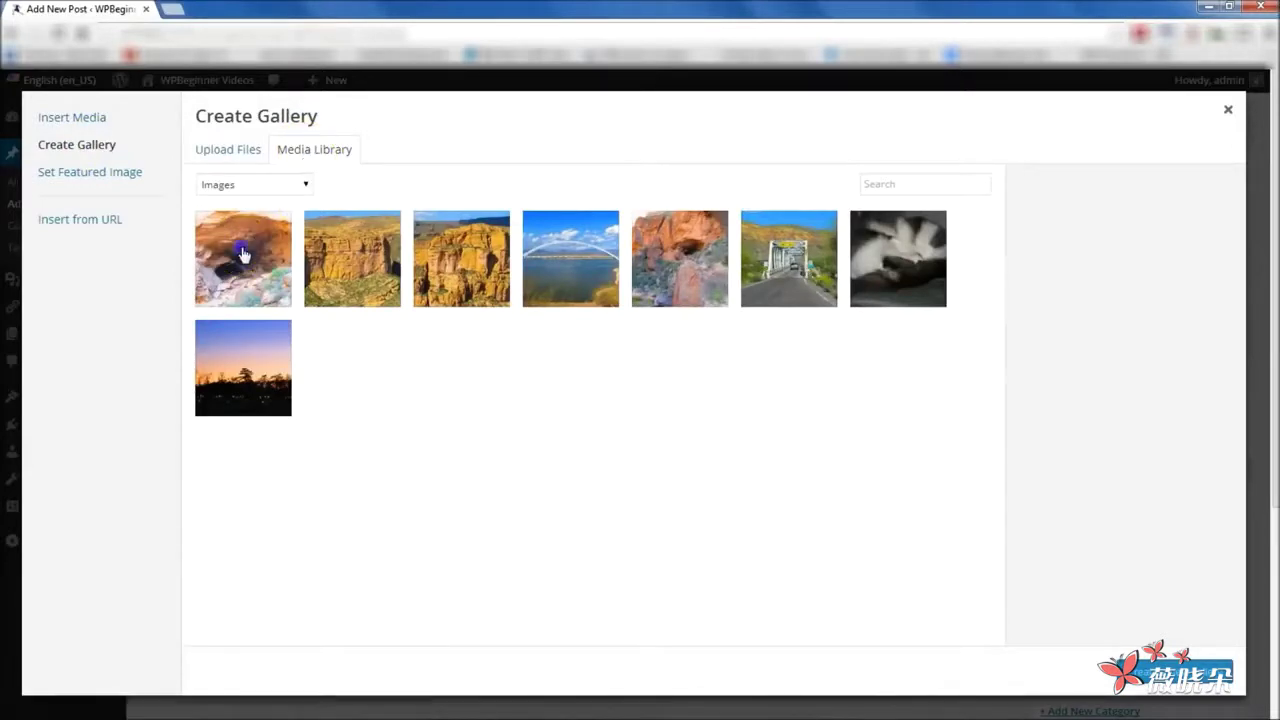
{"action": "left_click", "coordinate": [571, 262]}
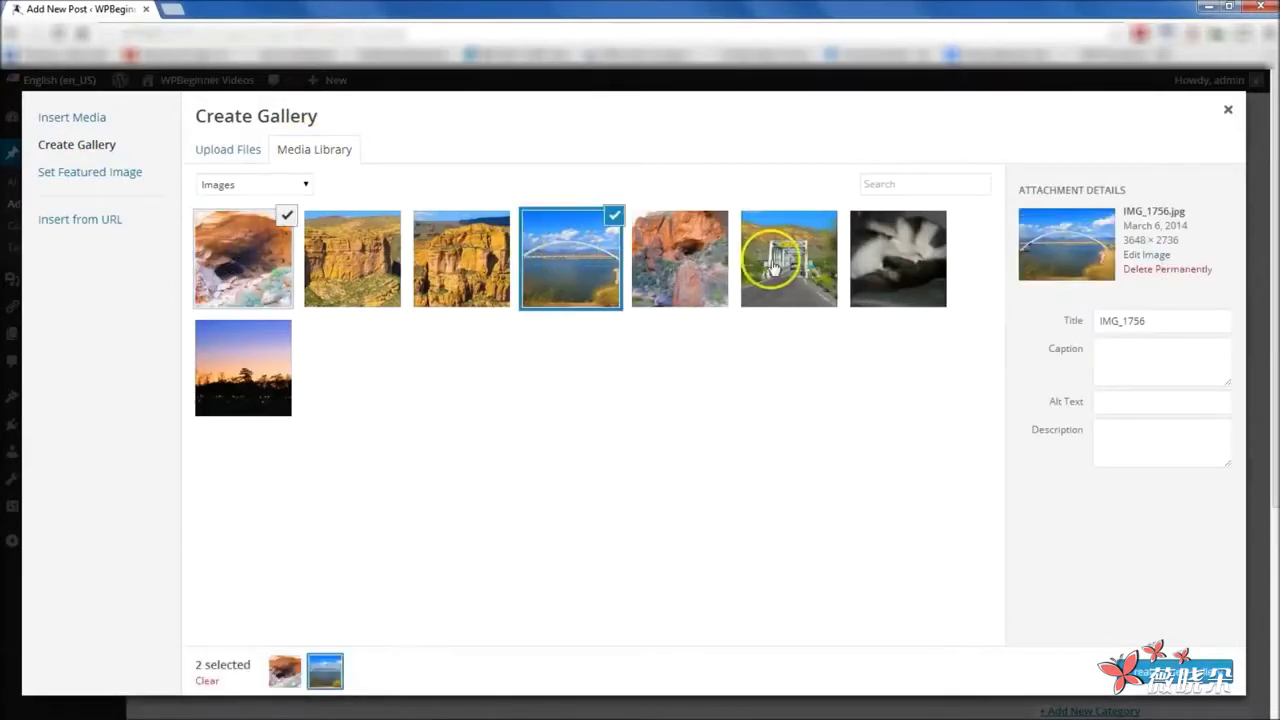
{"action": "left_click", "coordinate": [772, 266]}
{"action": "left_click", "coordinate": [889, 268]}
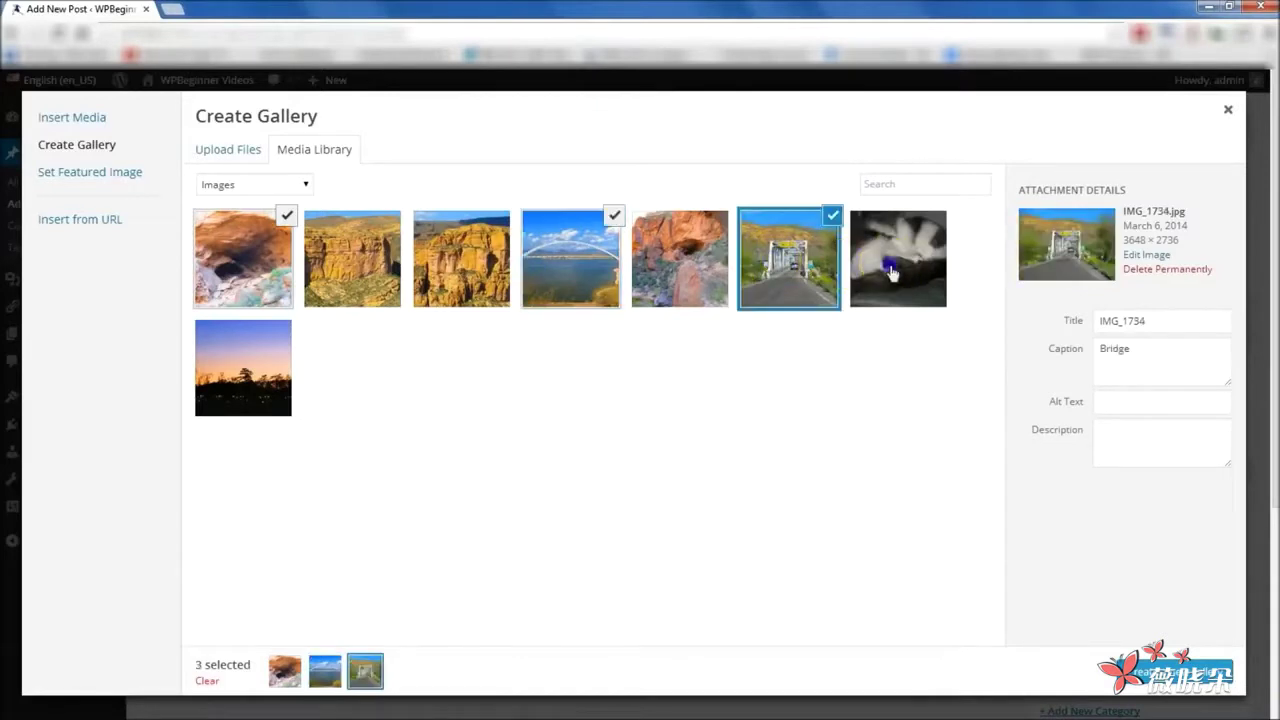
Step: Upload IMG_1728.JPG, the mine entrance photo, into the selection and create a new gallery from the selected images
{"action": "left_click", "coordinate": [220, 160]}
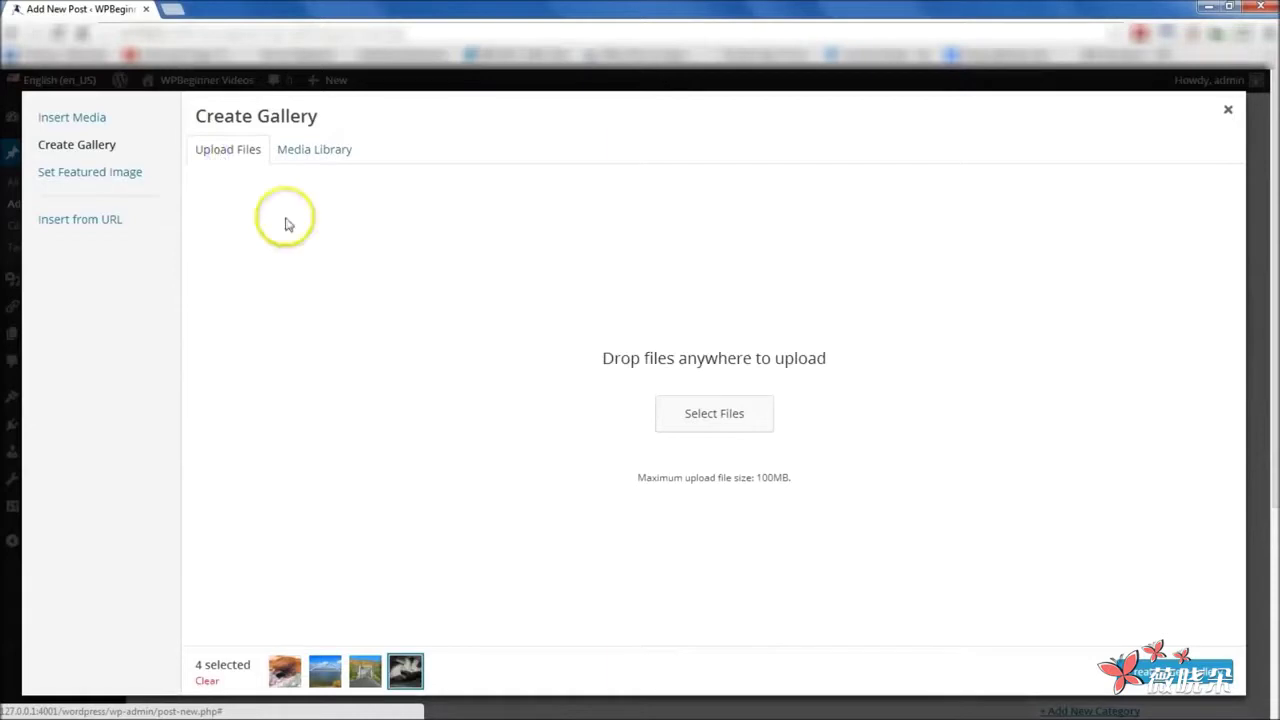
{"action": "left_click", "coordinate": [697, 425]}
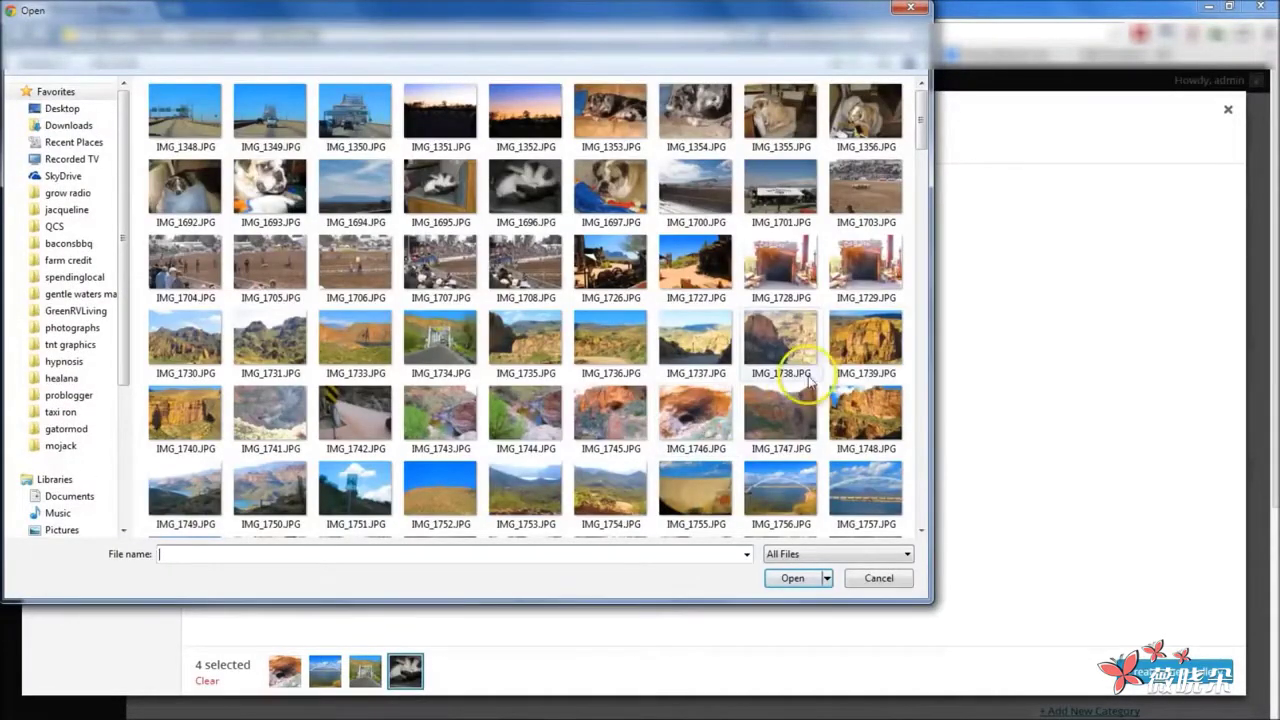
{"action": "left_click", "coordinate": [838, 352]}
{"action": "left_click", "coordinate": [772, 286]}
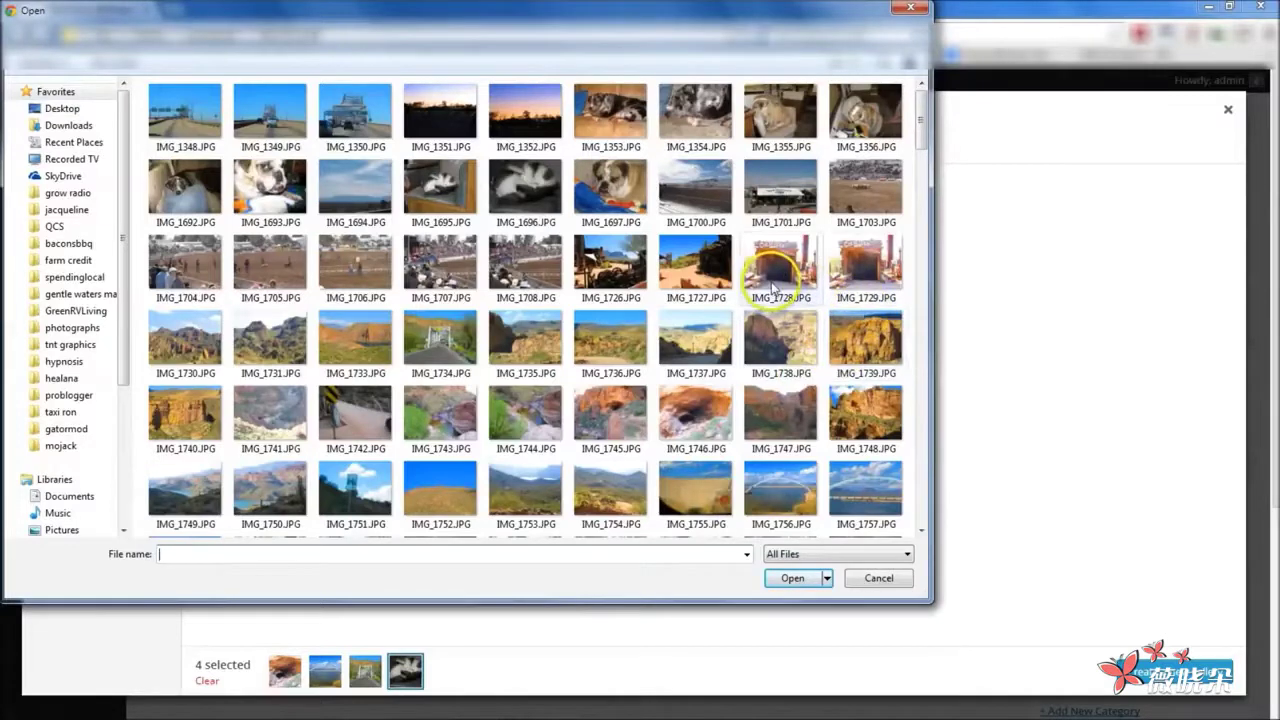
{"action": "double_click", "coordinate": [760, 272]}
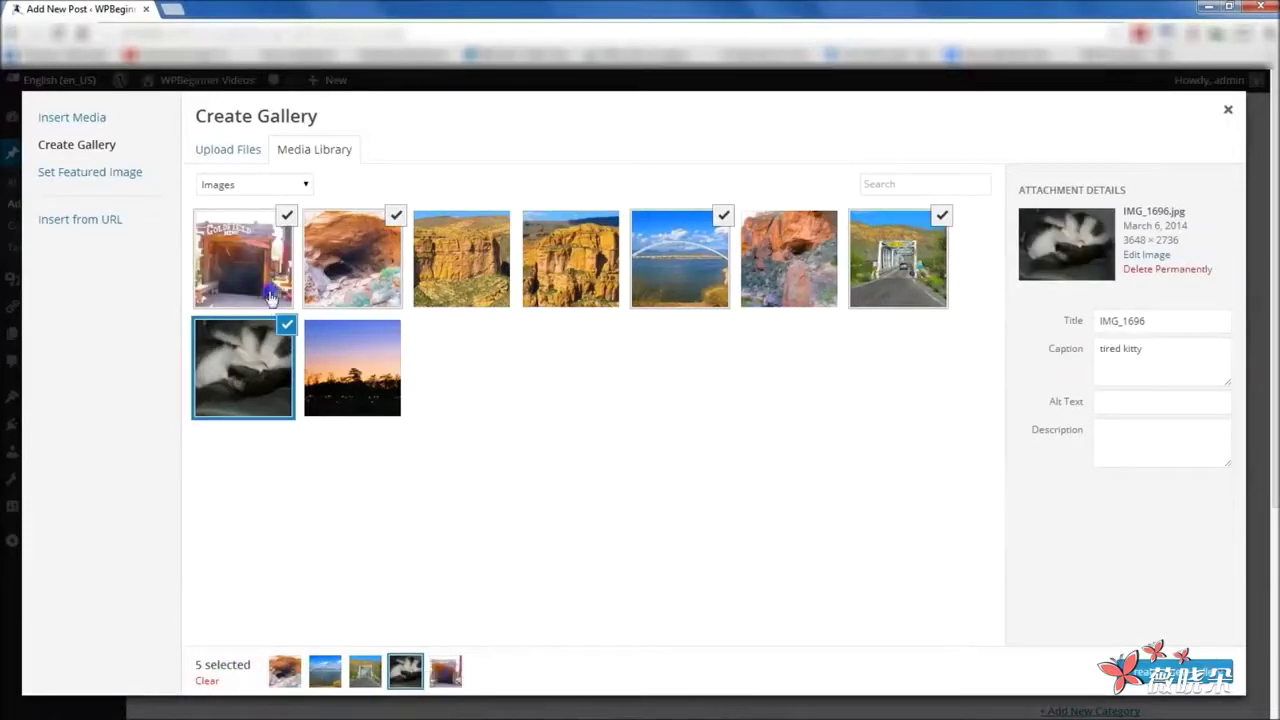
{"action": "left_click", "coordinate": [1150, 664]}
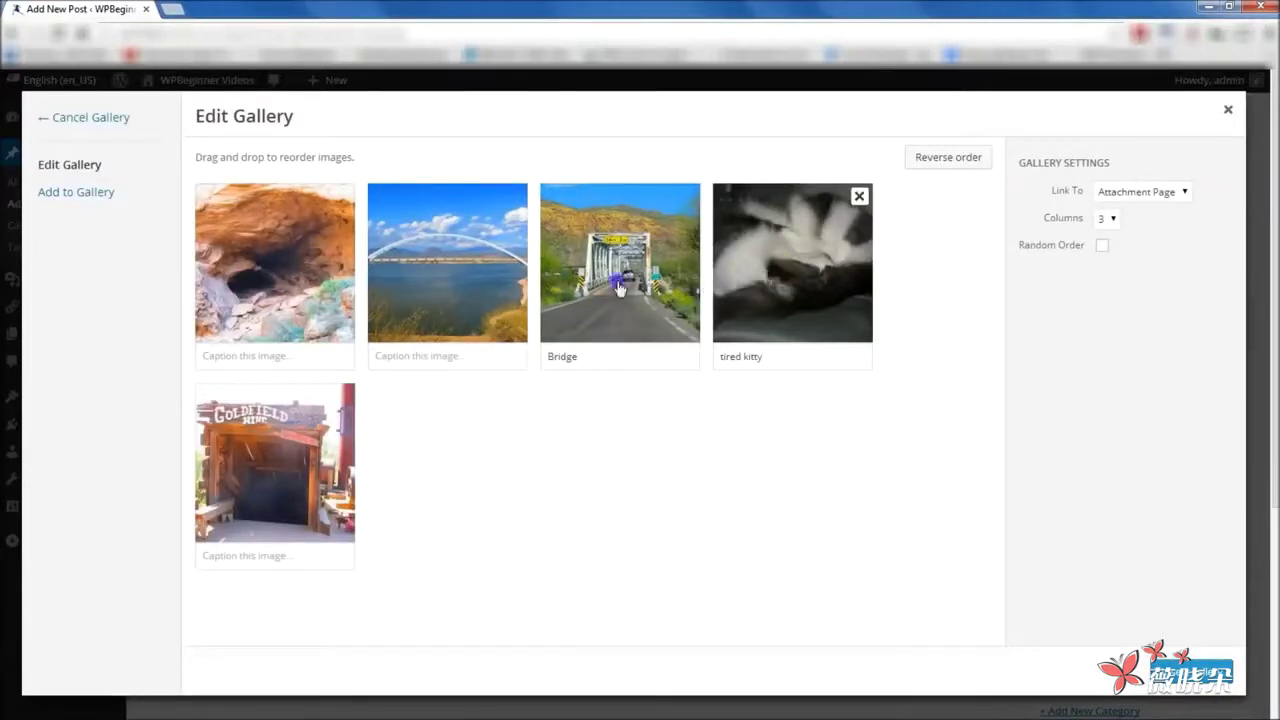
Step: Move the "tired kitty" image to second place in the gallery and caption the cave image "Big Hole"
{"action": "left_click_drag", "start_coordinate": [765, 278], "coordinate": [457, 277]}
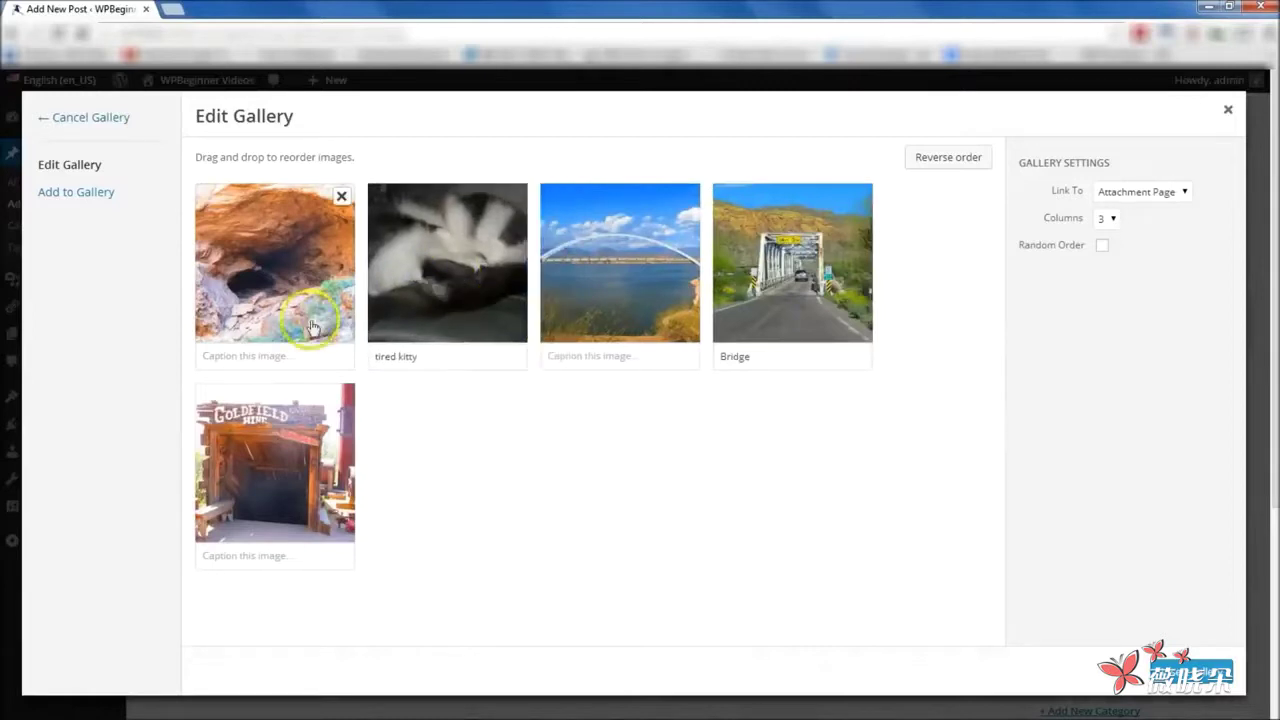
{"action": "left_click", "coordinate": [270, 355]}
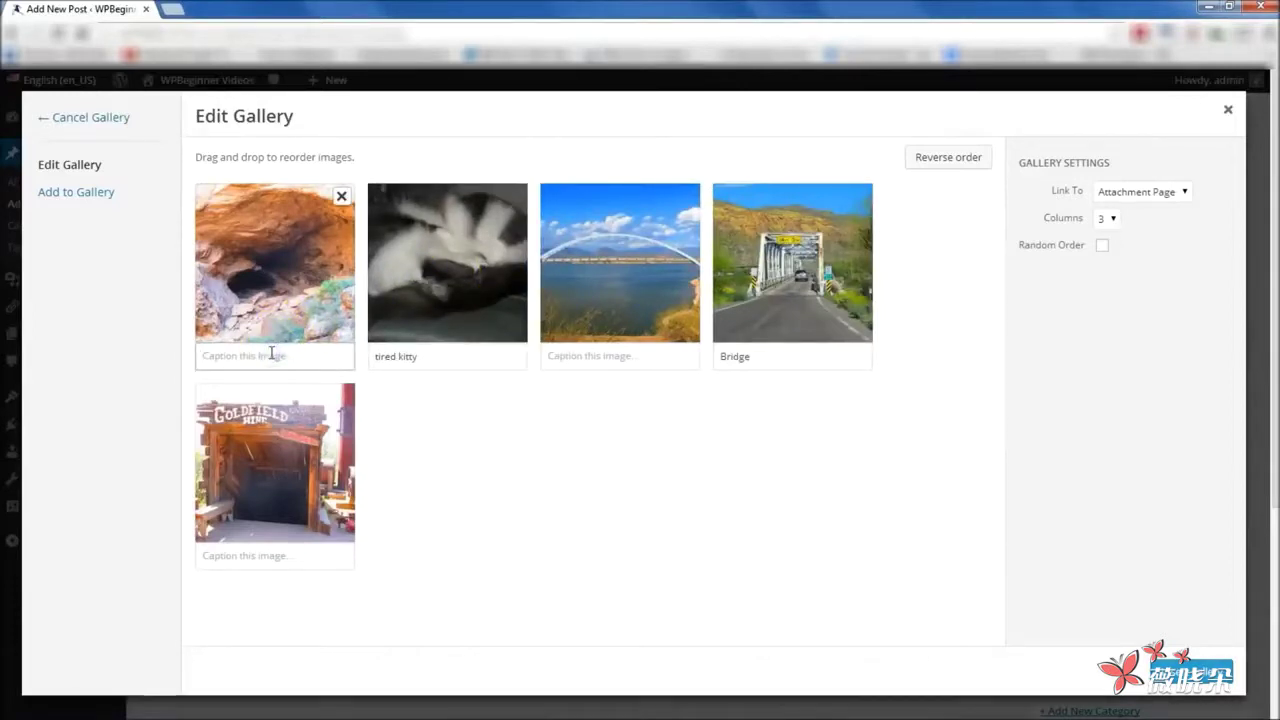
{"action": "type", "text": "Big Hole"}
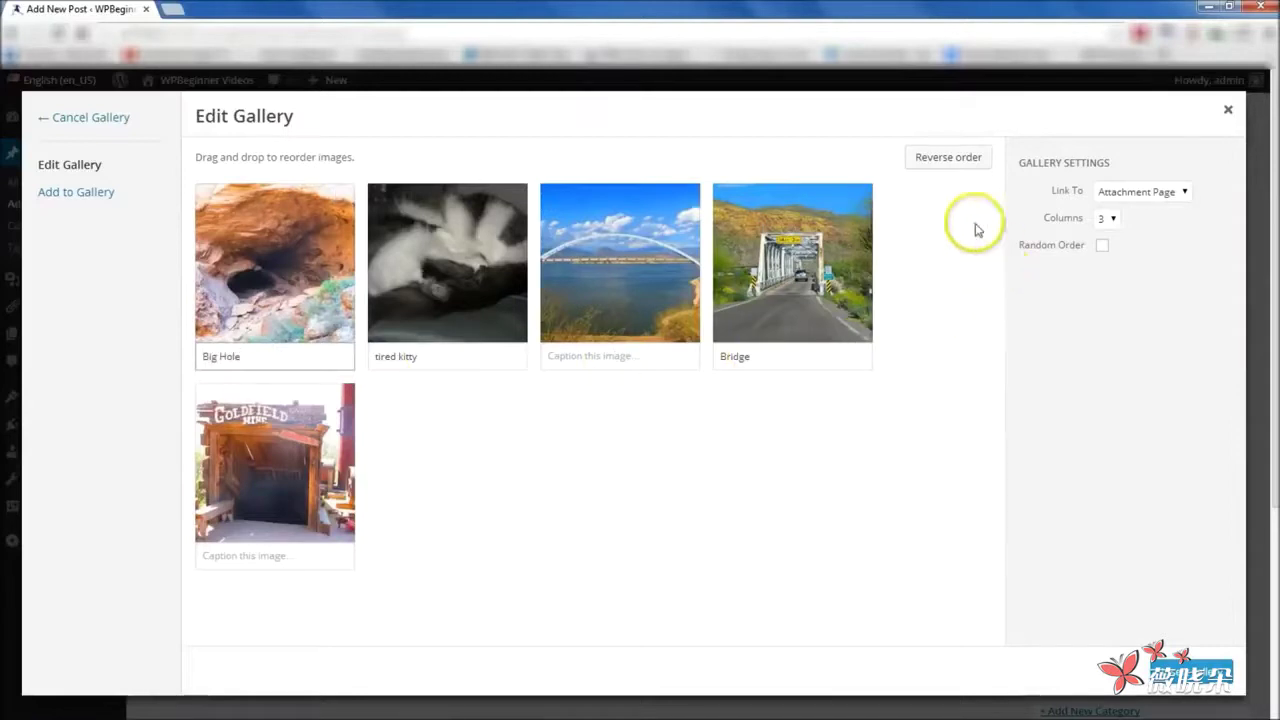
Step: Reverse the gallery's image order and insert it into the post, keeping three columns and links to the attachment page
{"action": "left_click", "coordinate": [961, 174]}
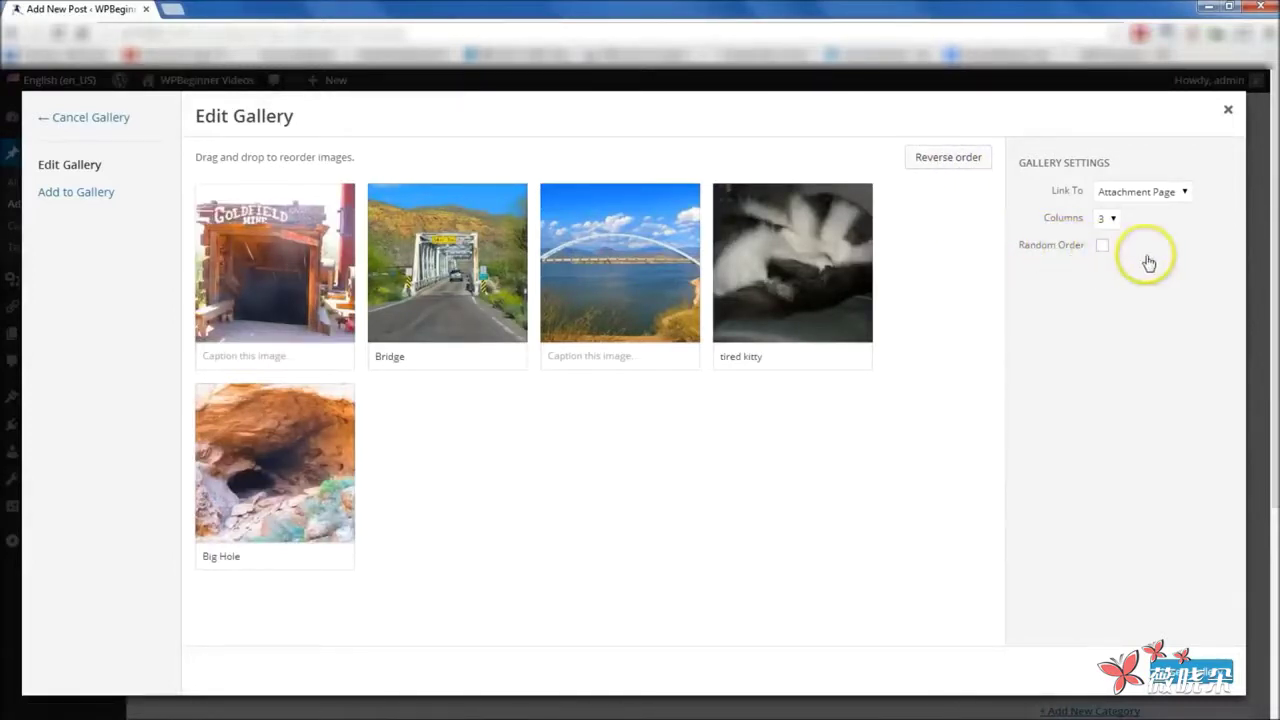
{"action": "left_click", "coordinate": [1108, 220]}
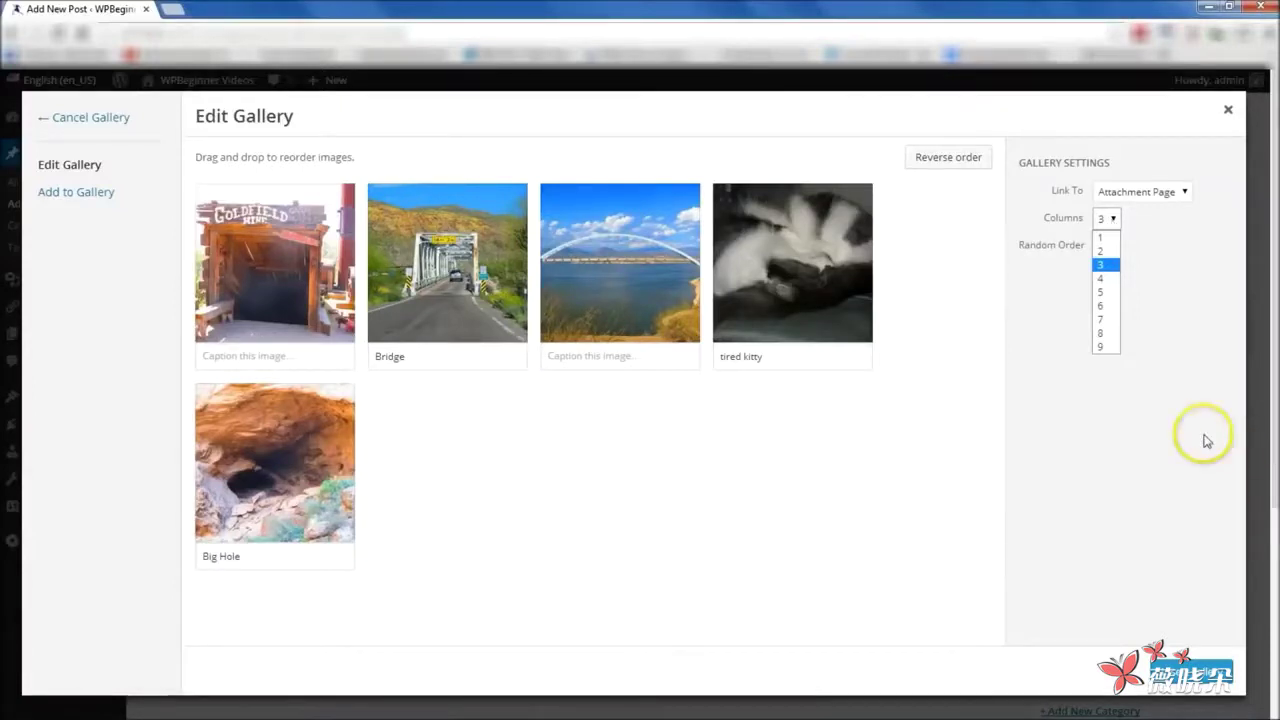
{"action": "left_click", "coordinate": [1143, 193]}
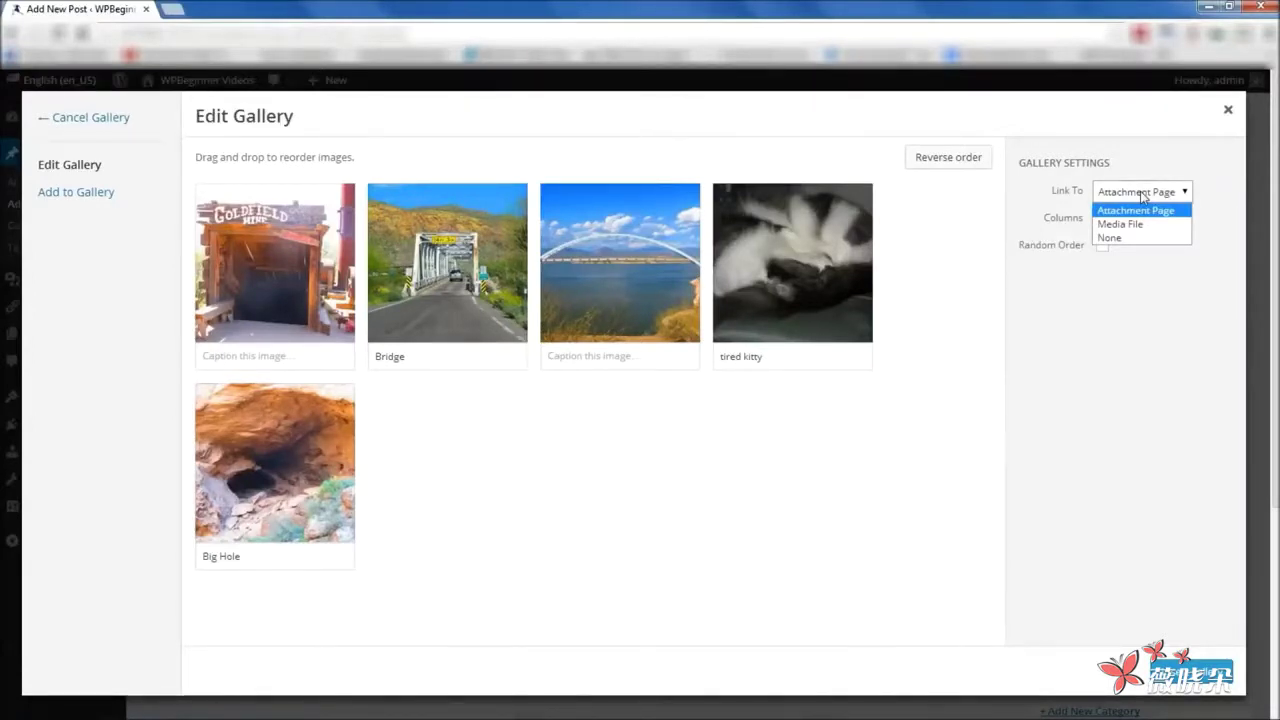
{"action": "left_click", "coordinate": [1157, 383]}
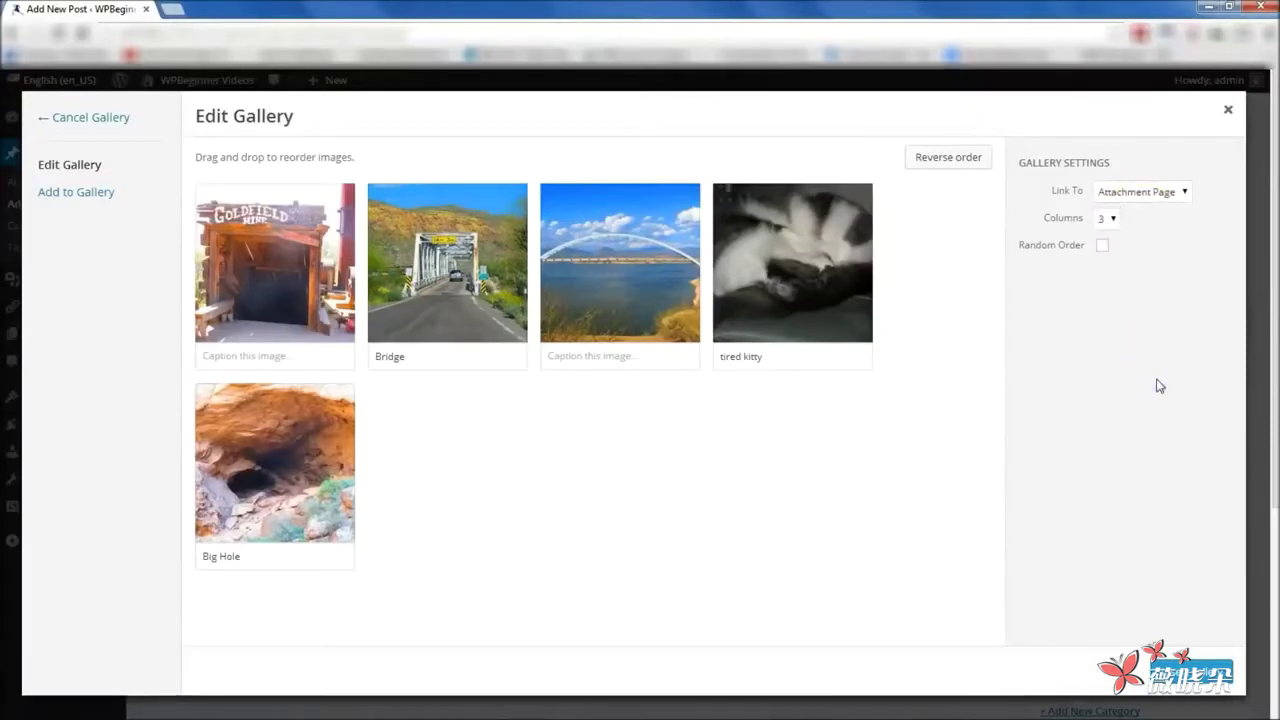
{"action": "left_click", "coordinate": [1185, 670]}
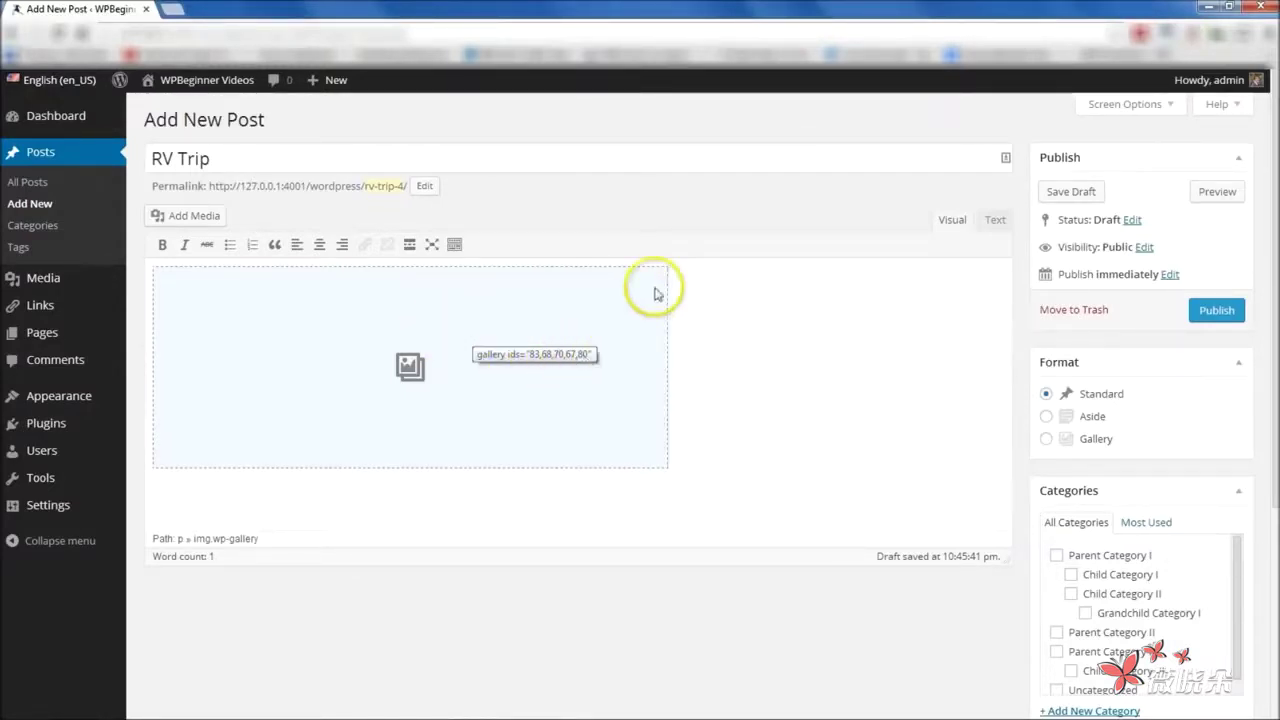
Step: View the gallery's shortcode in the post's text source and return to the visual editor
{"action": "left_click", "coordinate": [995, 221]}
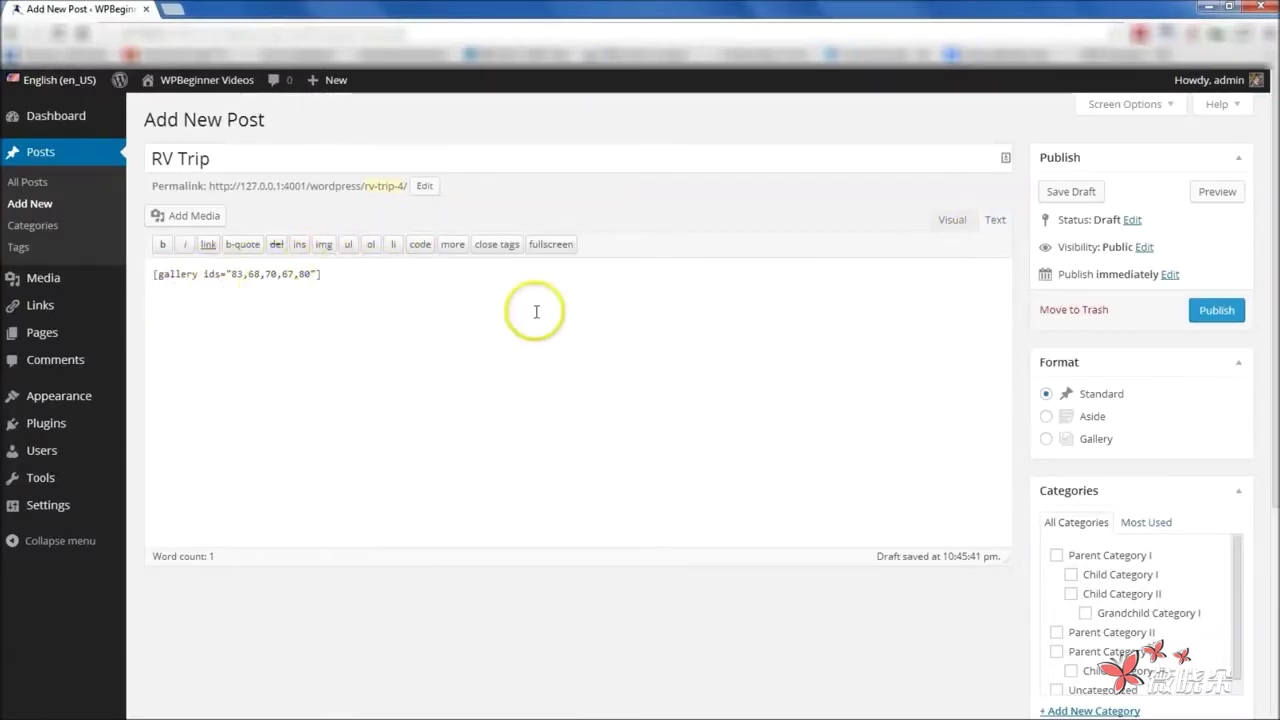
{"action": "left_click", "coordinate": [951, 222]}
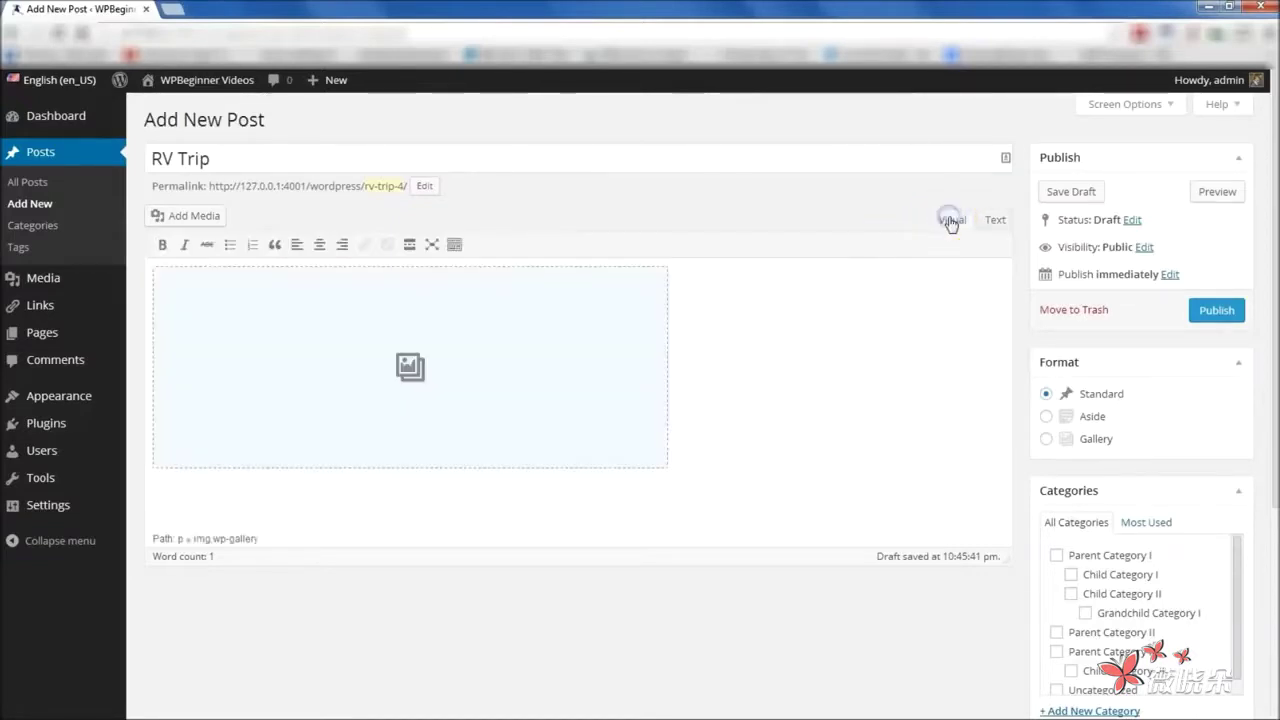
Step: Preview the post in a new browser tab, check the gallery layout and captions, and view the mine image's attachment page
{"action": "right_click", "coordinate": [1211, 198]}
{"action": "left_click", "coordinate": [1160, 205]}
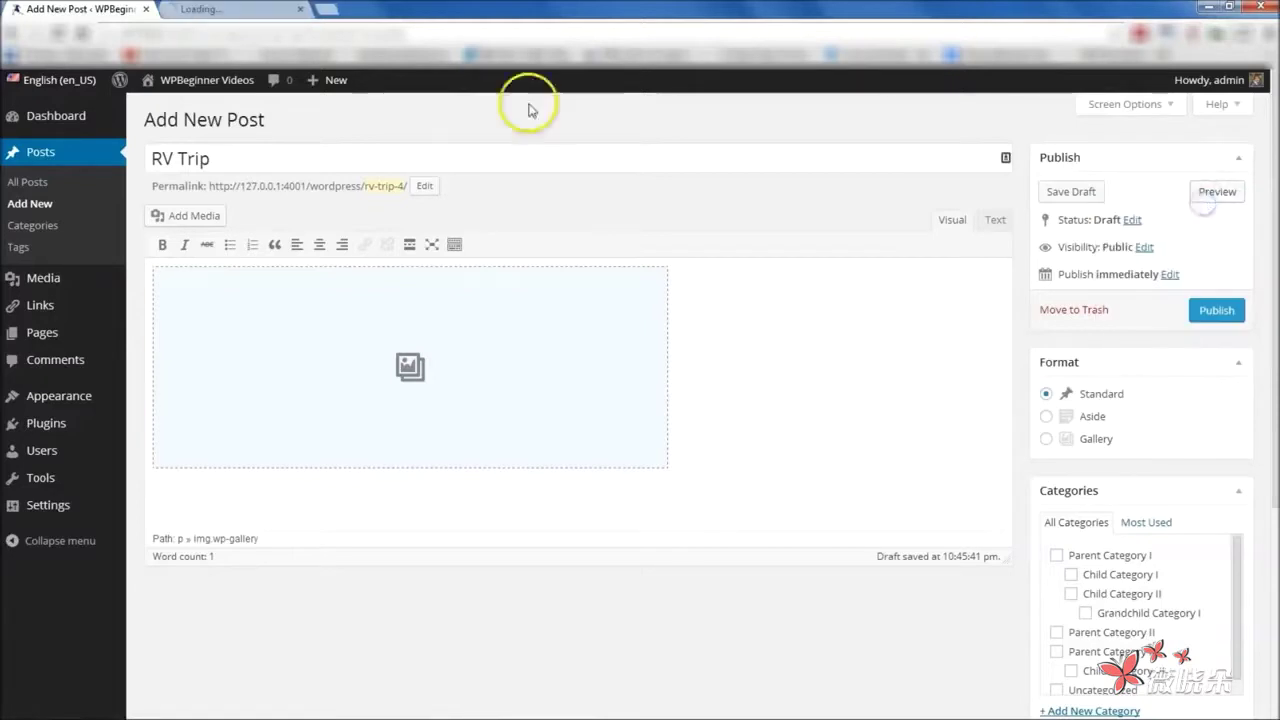
{"action": "left_click", "coordinate": [240, 12]}
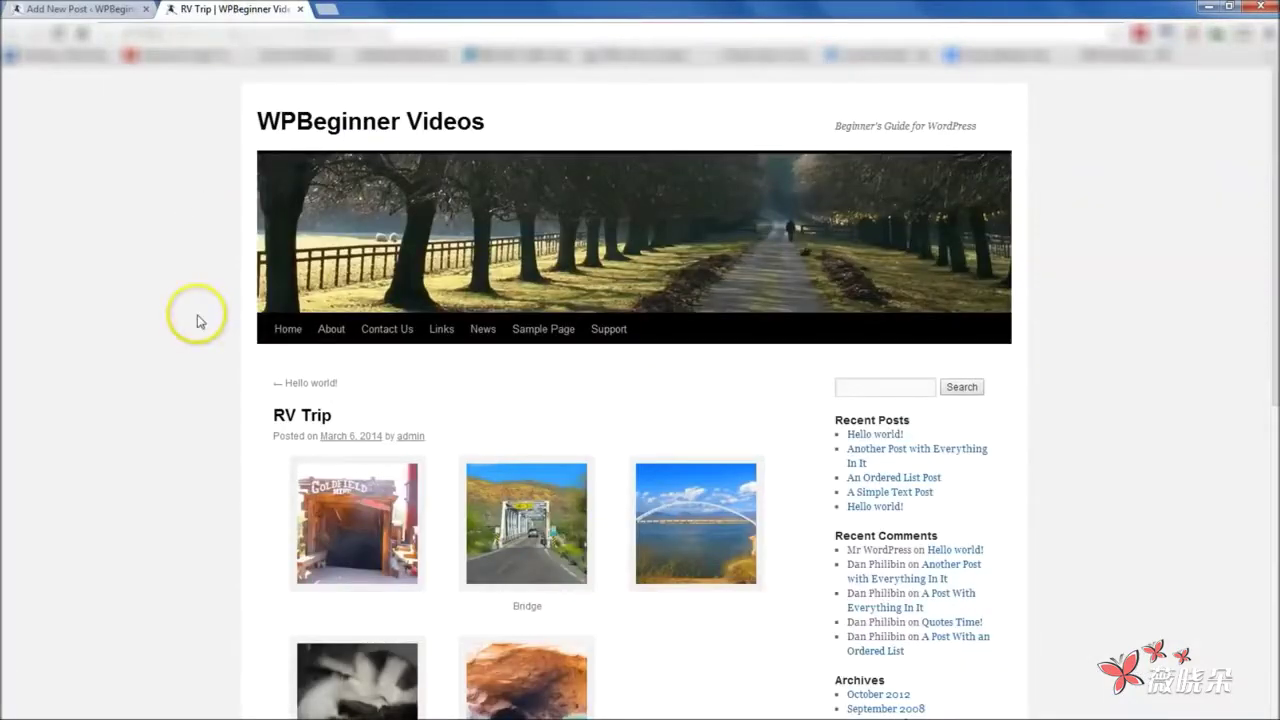
{"action": "scroll", "coordinate": [197, 320], "scroll_direction": "down", "scroll_amount": 3}
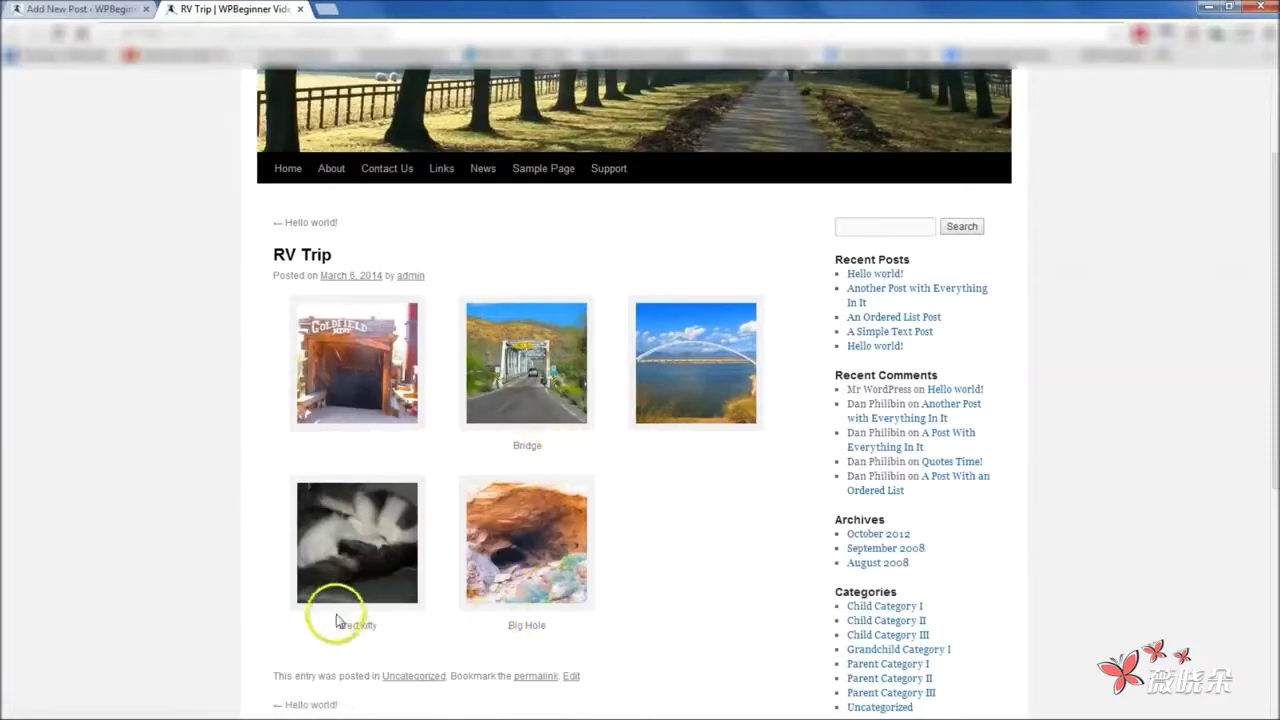
{"action": "left_click", "coordinate": [347, 396]}
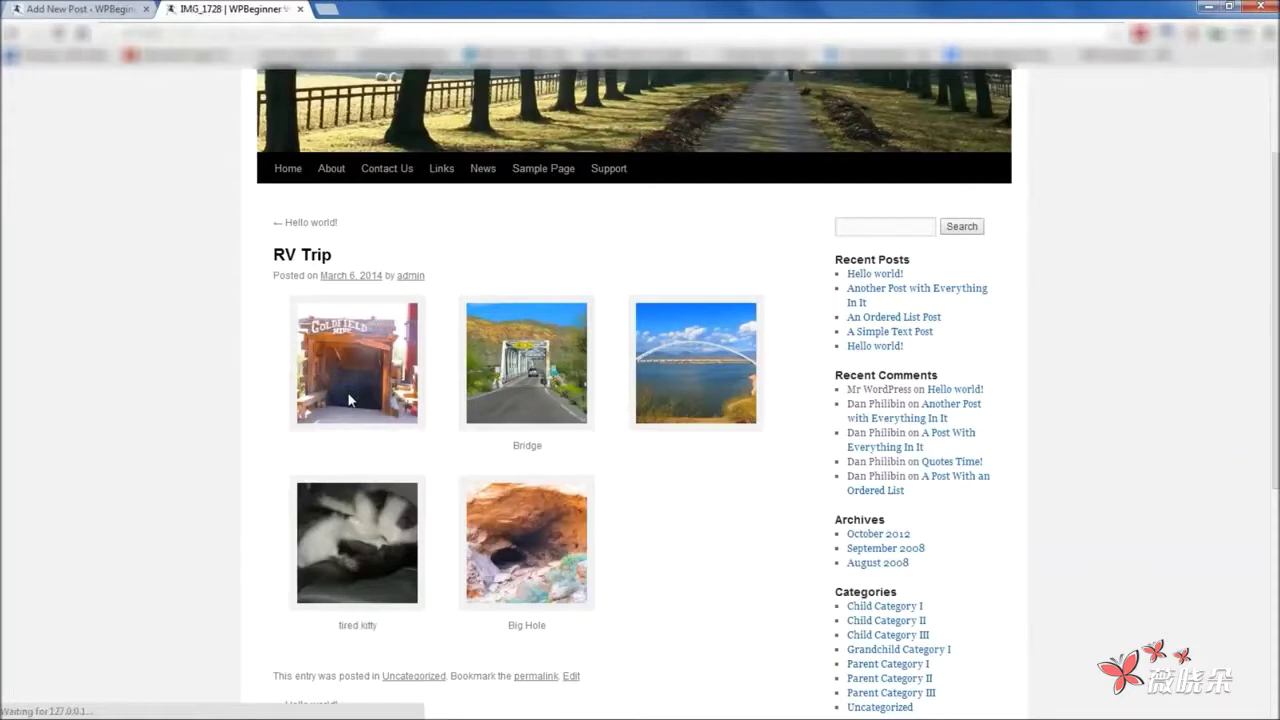
{"action": "scroll", "coordinate": [348, 397], "scroll_direction": "down", "scroll_amount": 2}
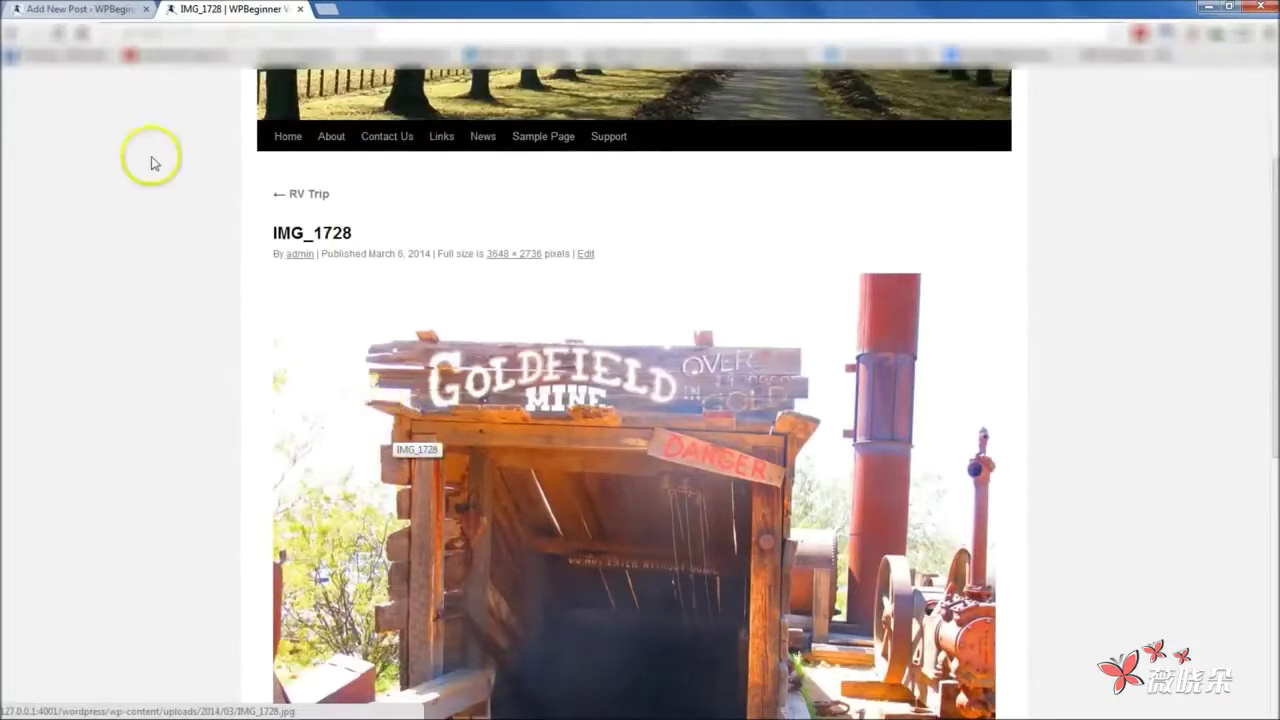
Step: Return to the post editor and save the RV Trip post as a draft
{"action": "left_click", "coordinate": [73, 9]}
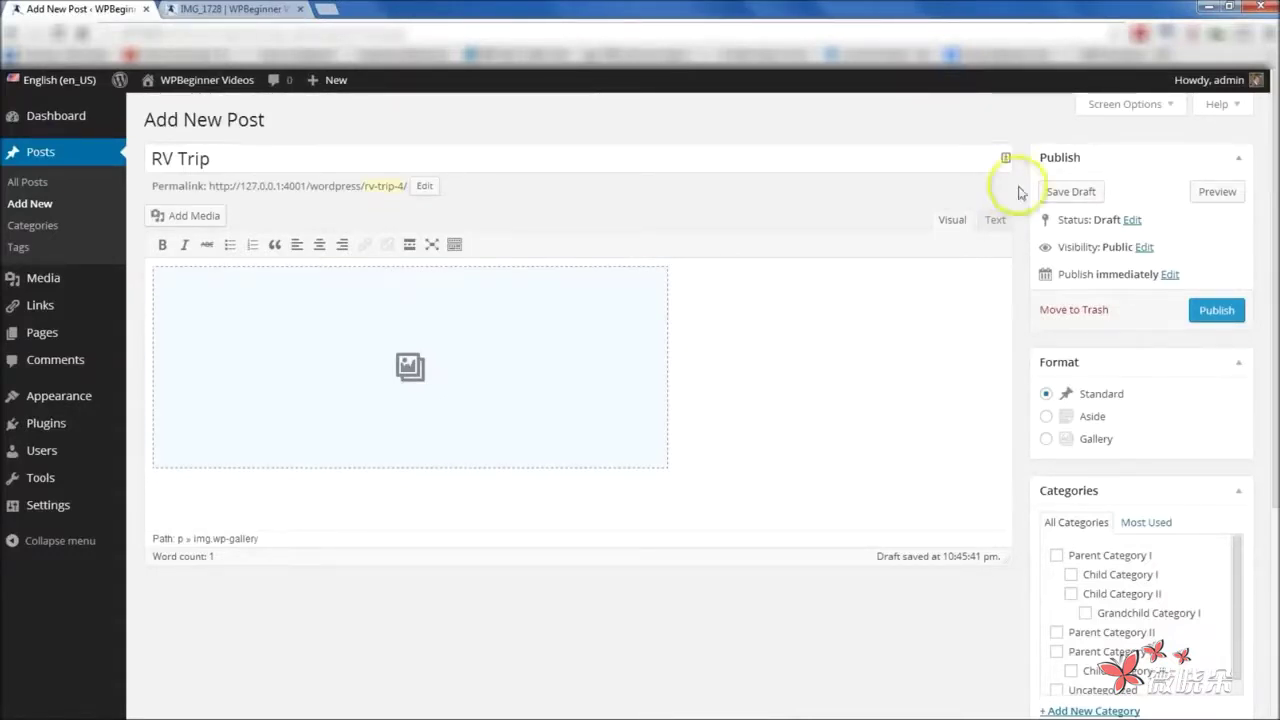
{"action": "left_click", "coordinate": [1057, 193]}
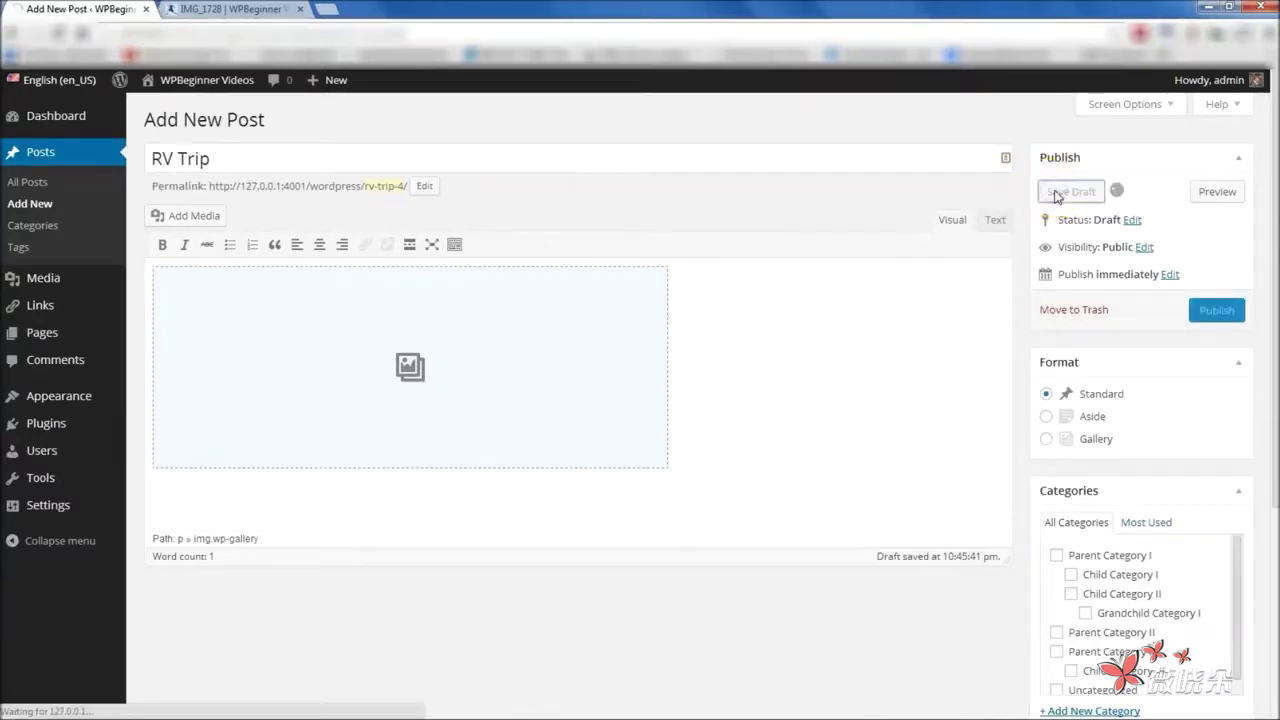
{"action": "left_click", "coordinate": [667, 196]}
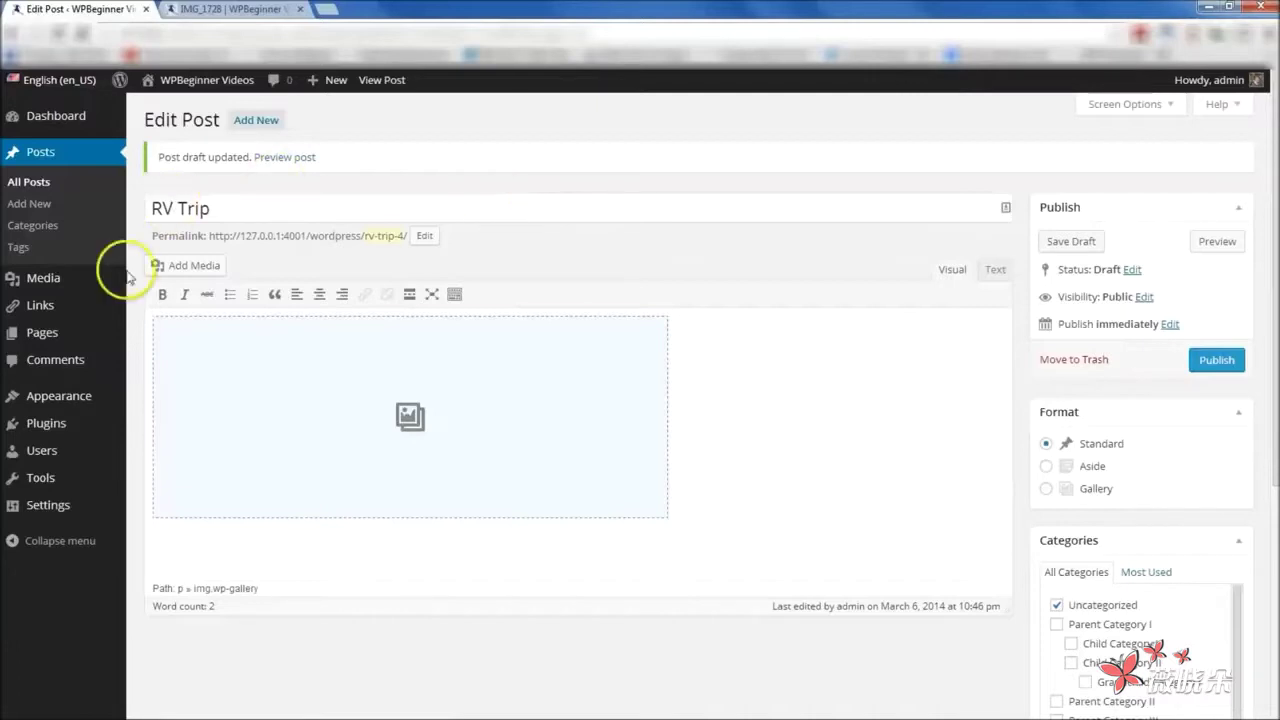
Step: Search the plugin directory for "Carousel without Jetpack plugin" to add a new plugin
{"action": "mouse_move", "coordinate": [45, 424]}
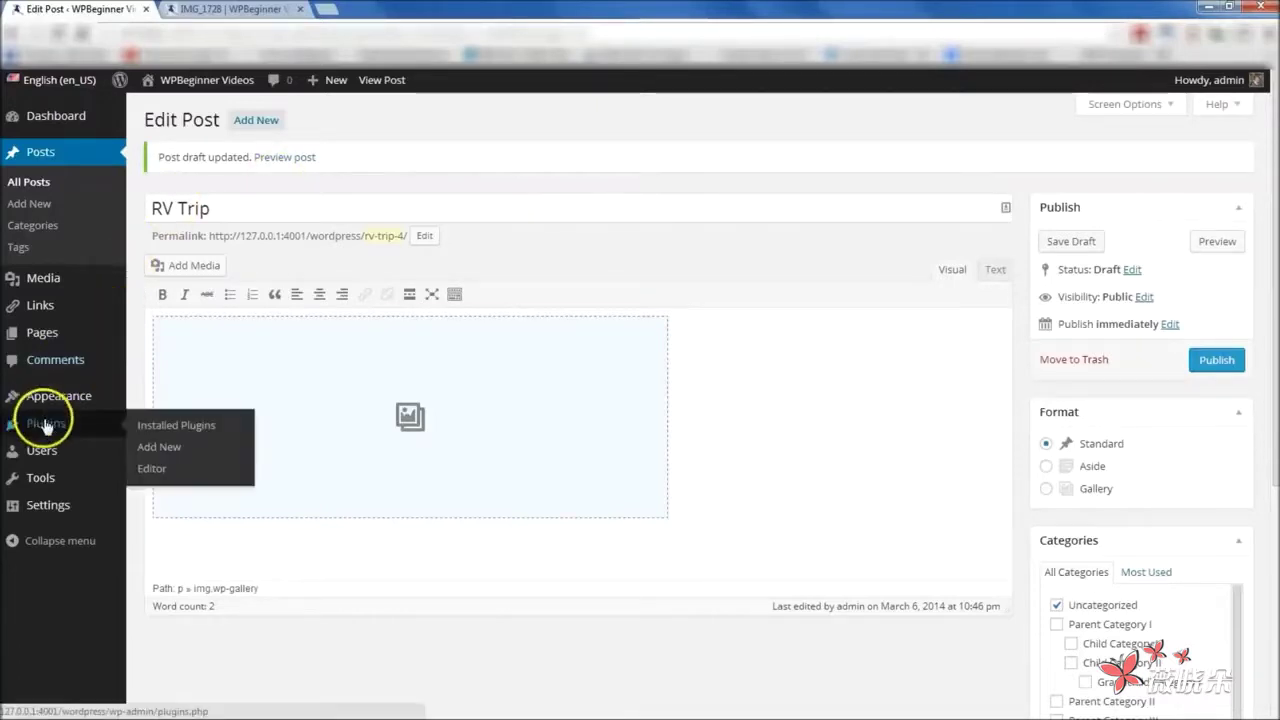
{"action": "left_click", "coordinate": [148, 453]}
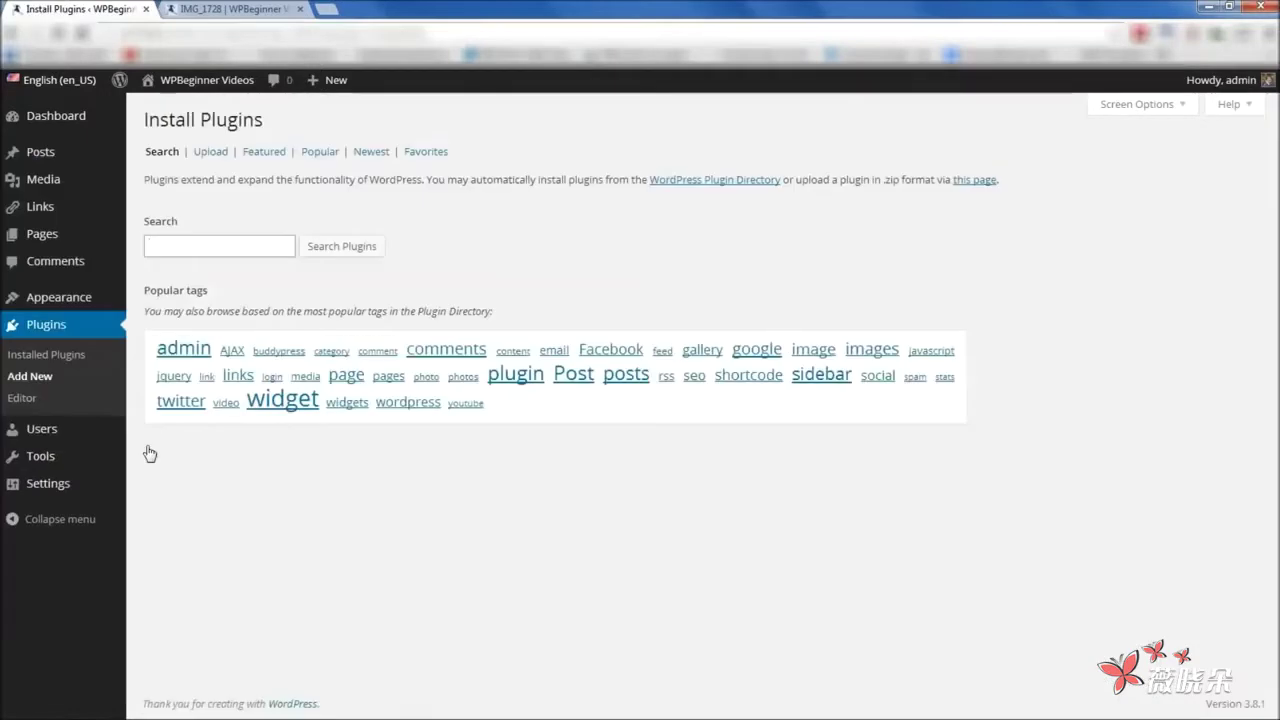
{"action": "type", "text": "ca"}
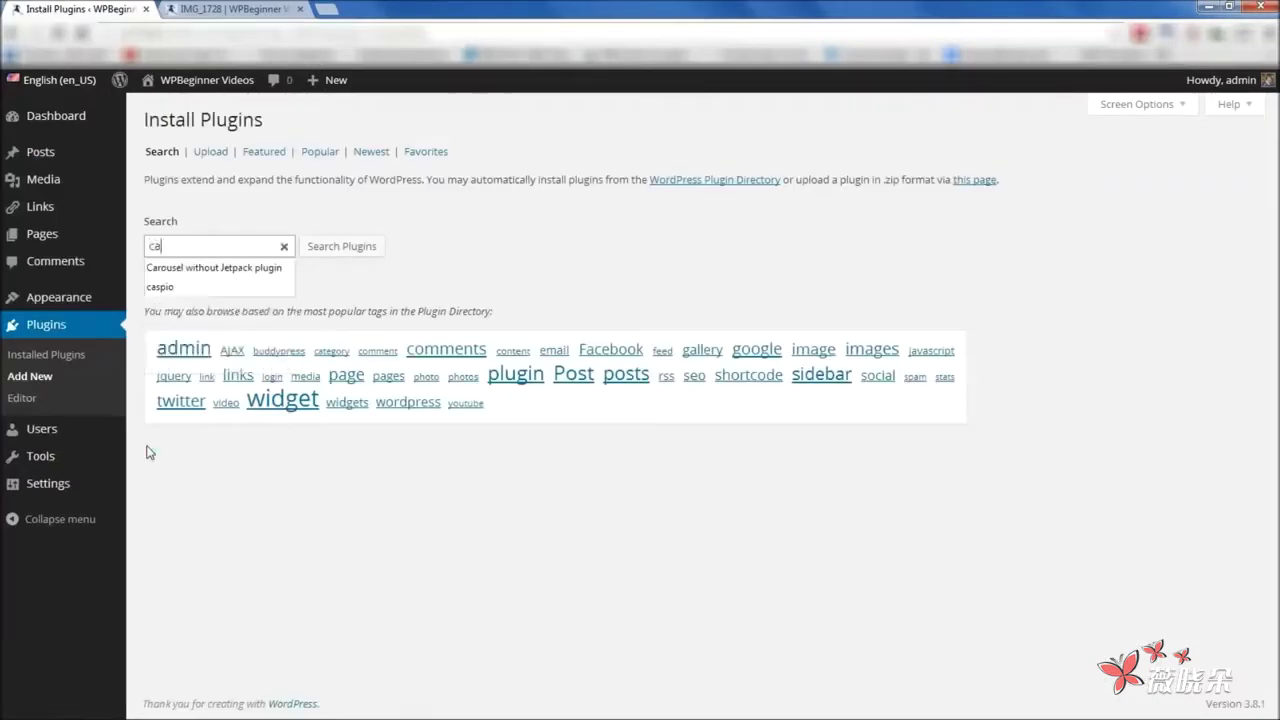
{"action": "left_click", "coordinate": [195, 277]}
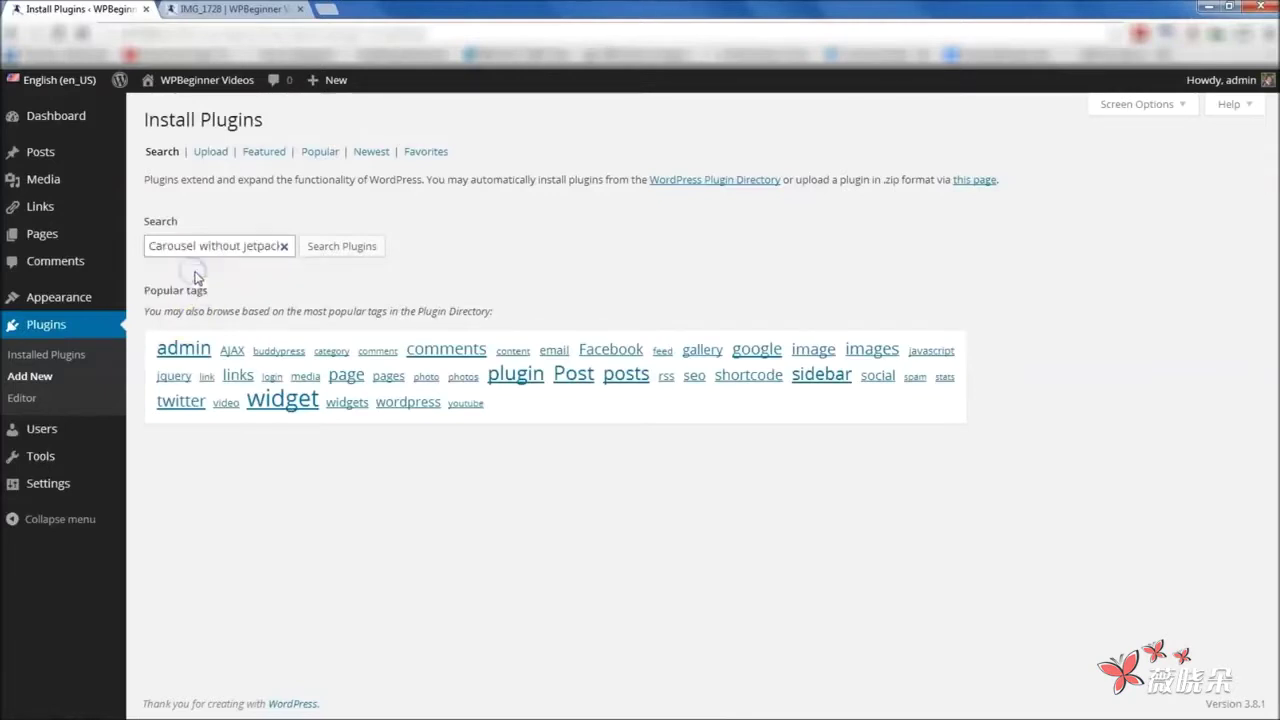
{"action": "left_click", "coordinate": [338, 248]}
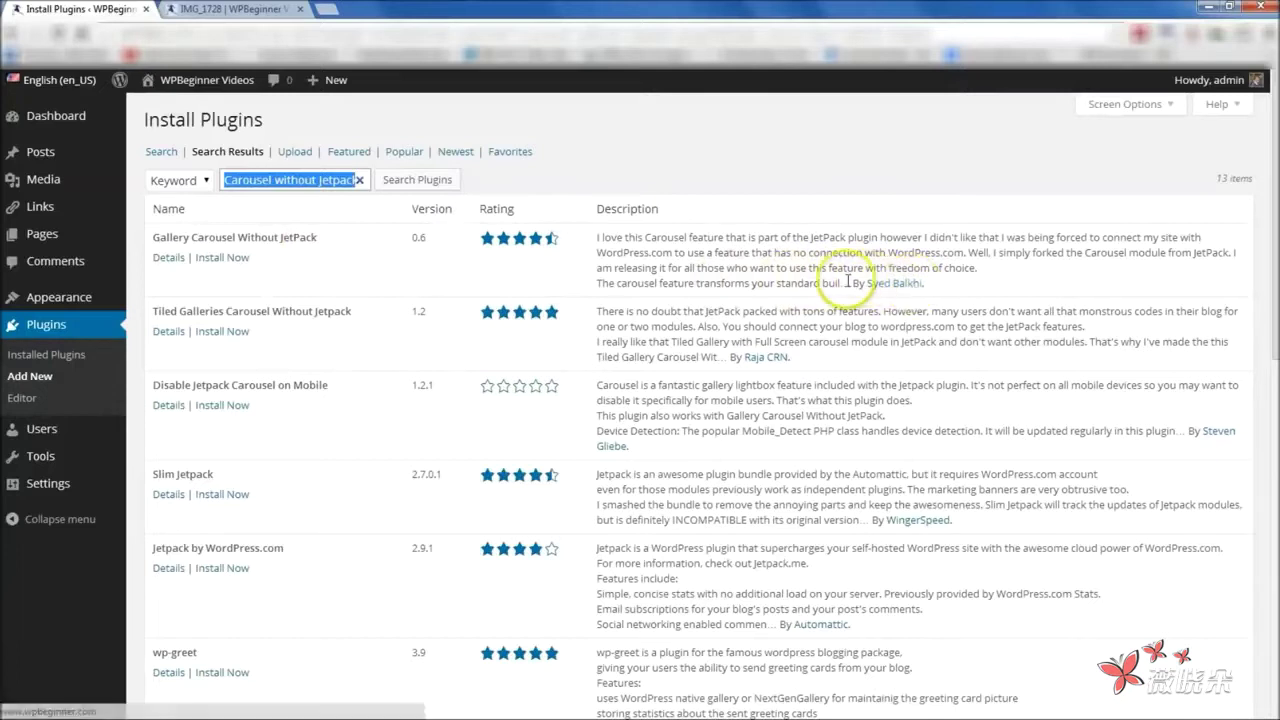
Step: Install the Gallery Carousel Without JetPack plugin and activate it
{"action": "left_click", "coordinate": [207, 264]}
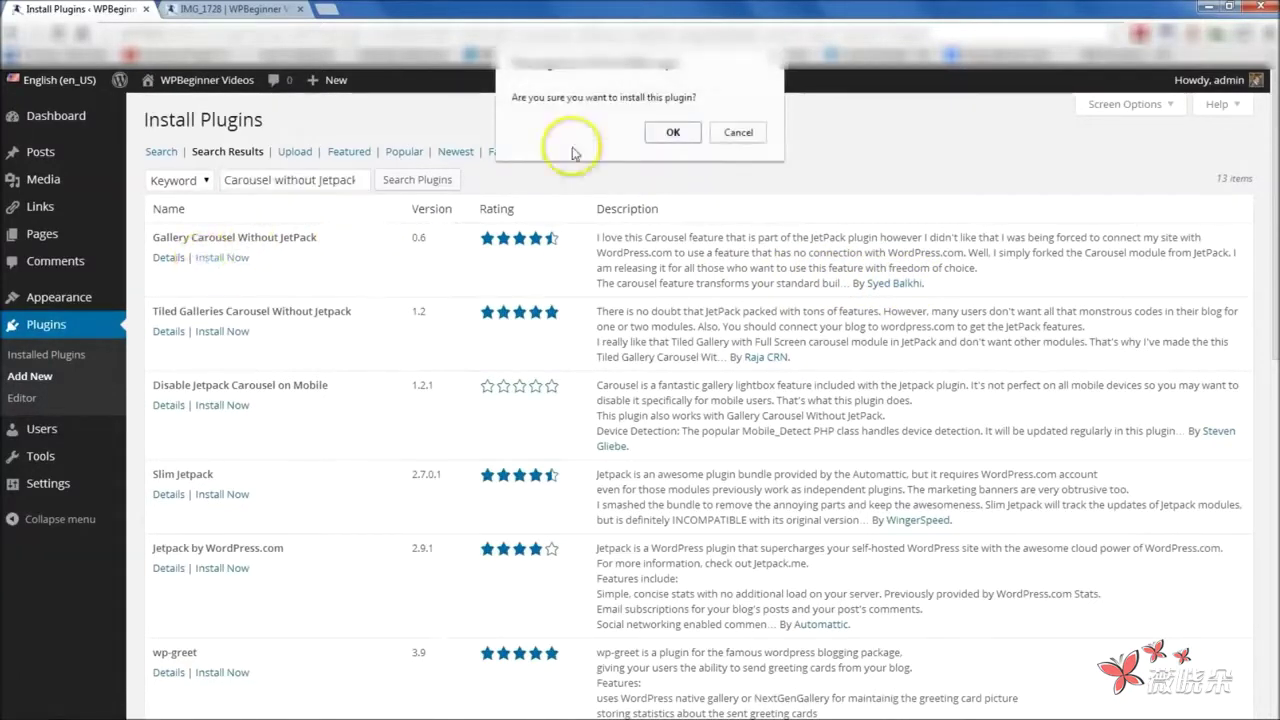
{"action": "left_click", "coordinate": [673, 133]}
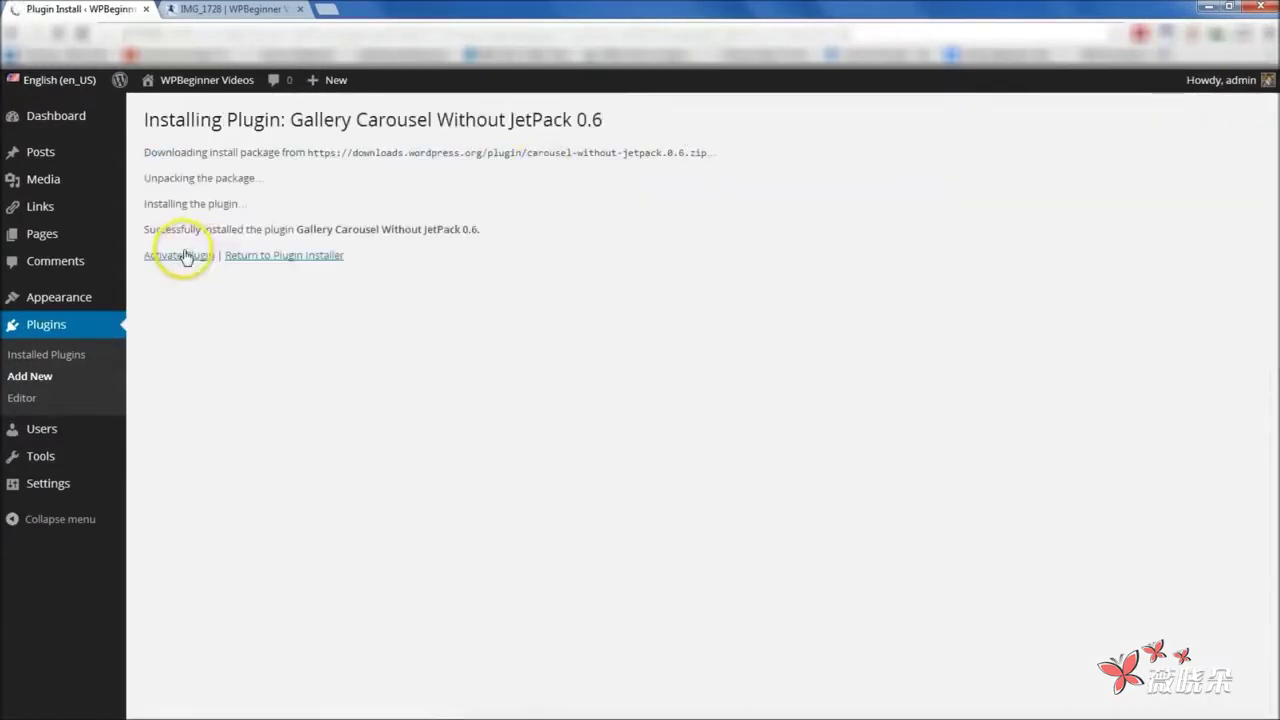
{"action": "left_click", "coordinate": [183, 258]}
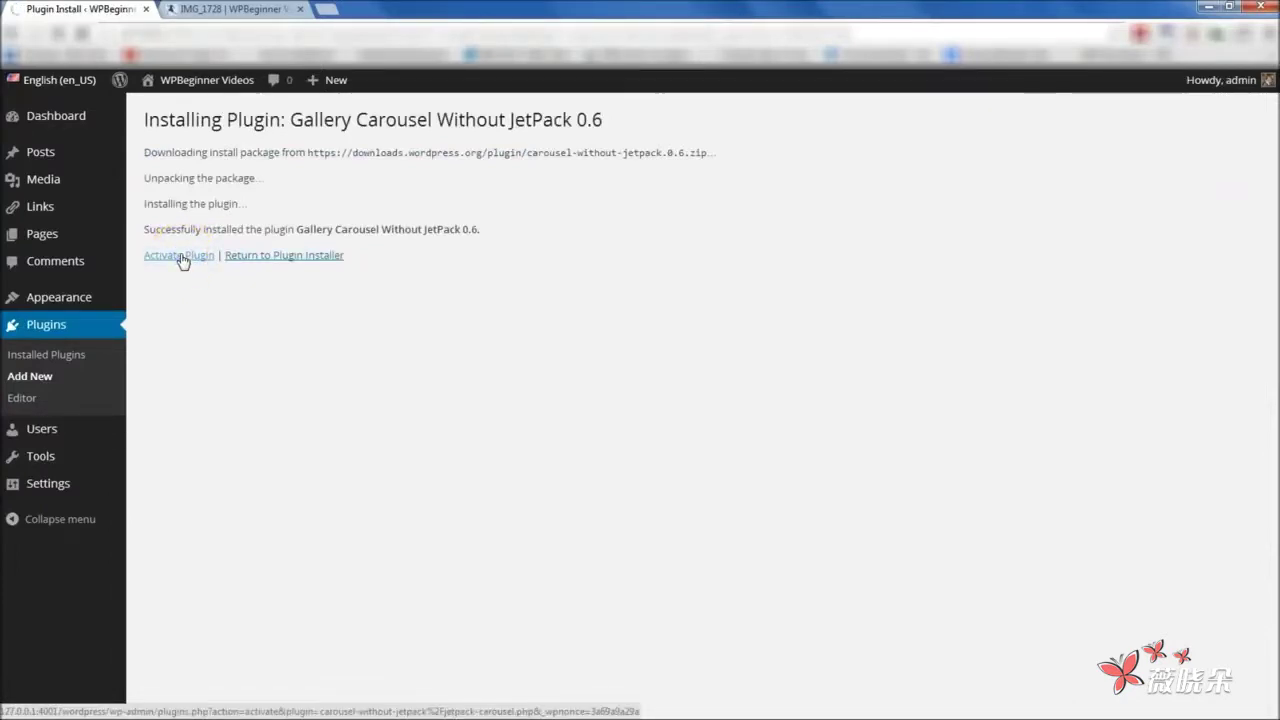
{"action": "left_click", "coordinate": [208, 360]}
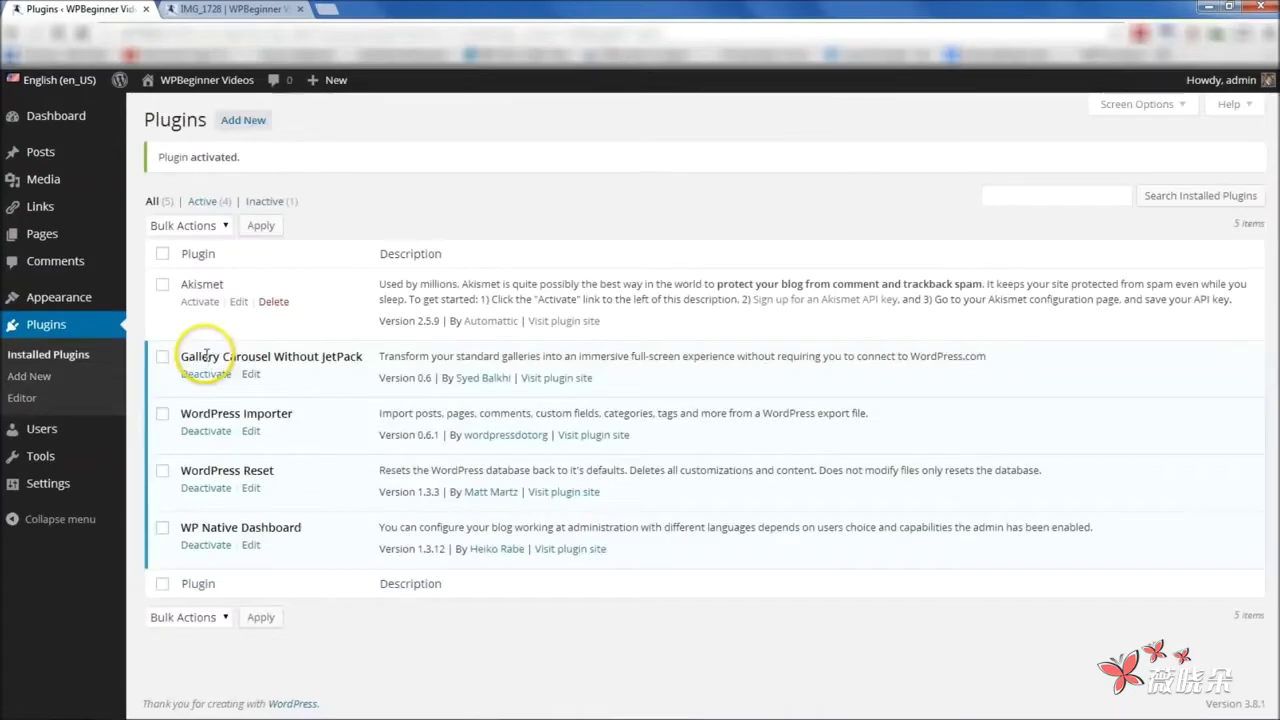
Step: Return to the RV Trip post preview, reload it, and browse the gallery images in the carousel from the mine to Big Hole
{"action": "left_click", "coordinate": [225, 10]}
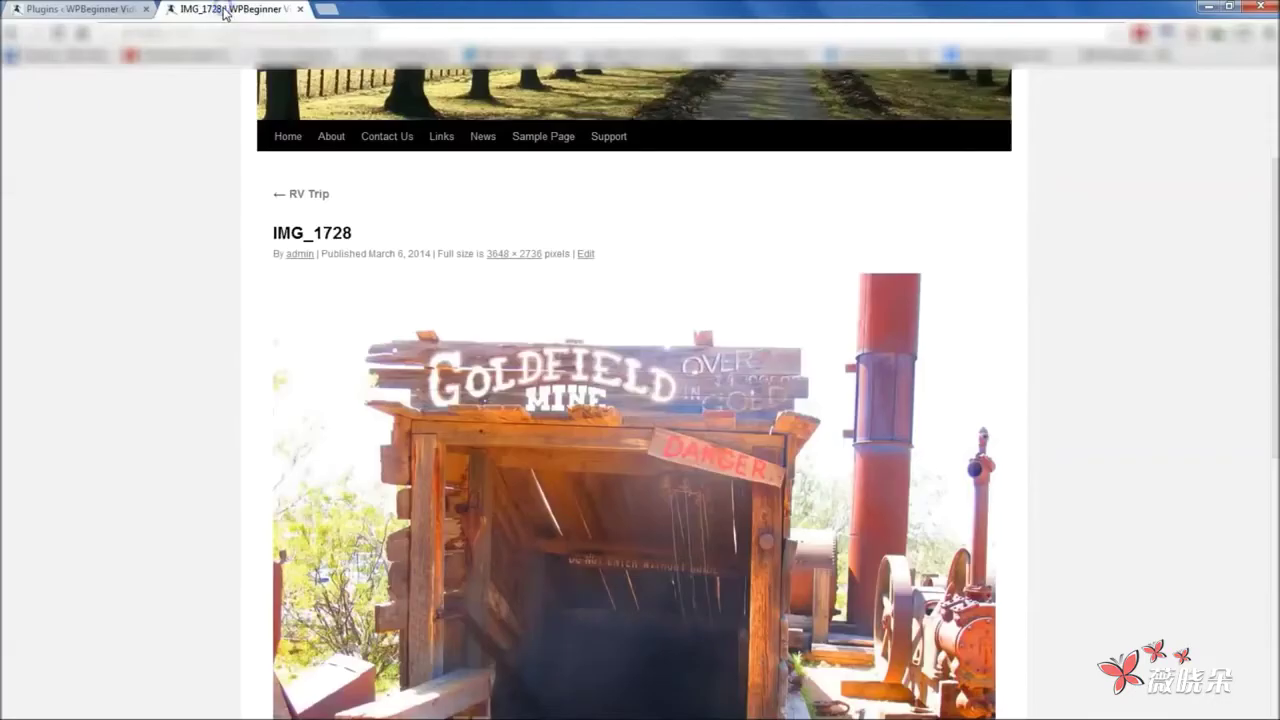
{"action": "left_click", "coordinate": [10, 36]}
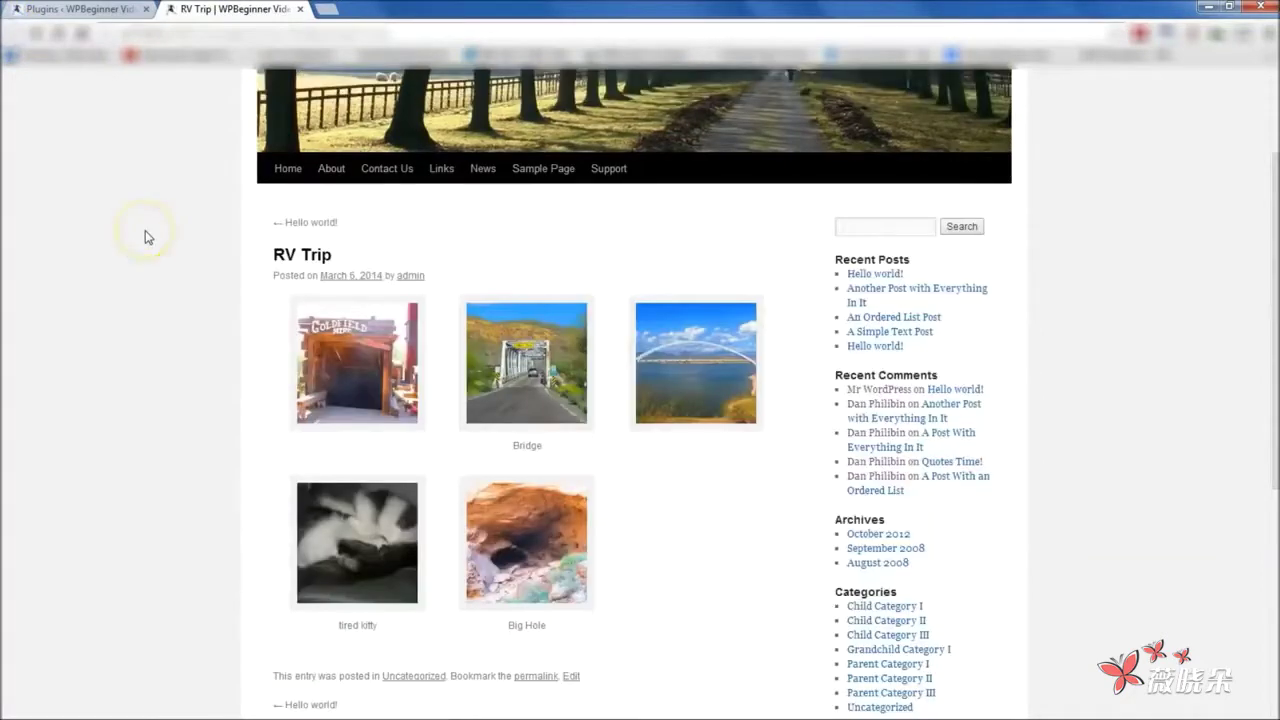
{"action": "left_click", "coordinate": [57, 33]}
{"action": "left_click", "coordinate": [341, 377]}
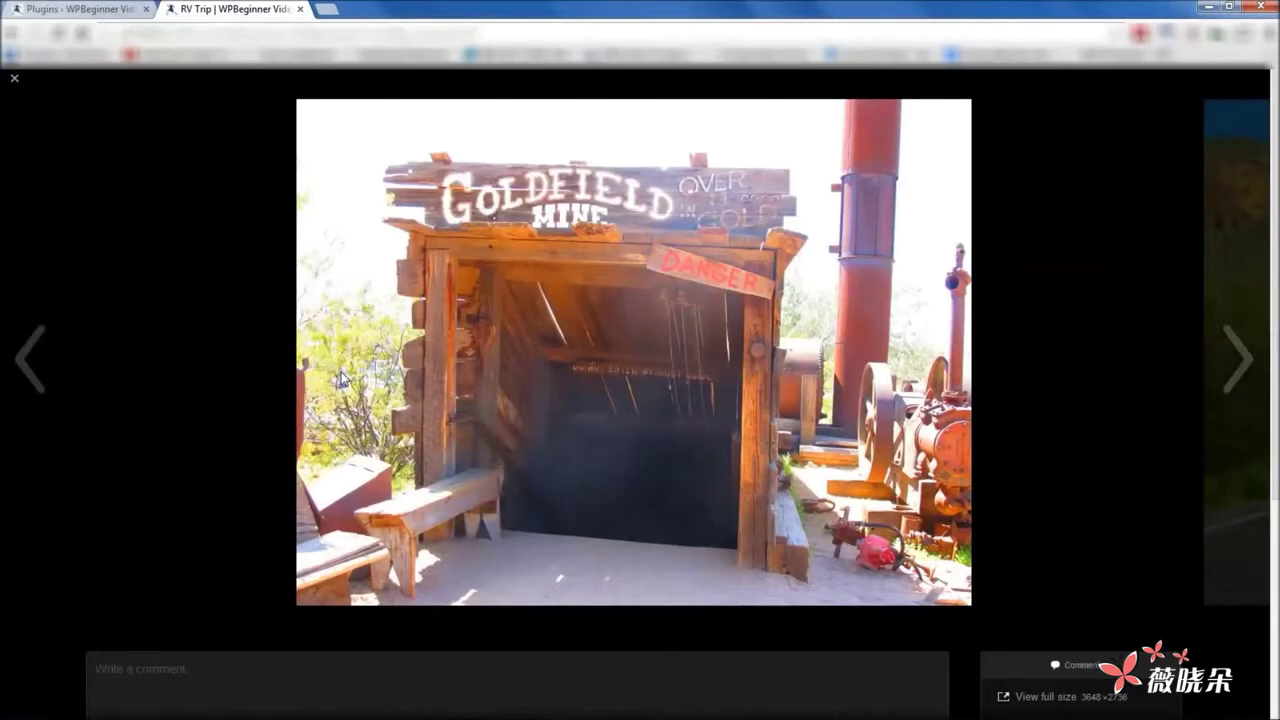
{"action": "left_click", "coordinate": [1237, 358]}
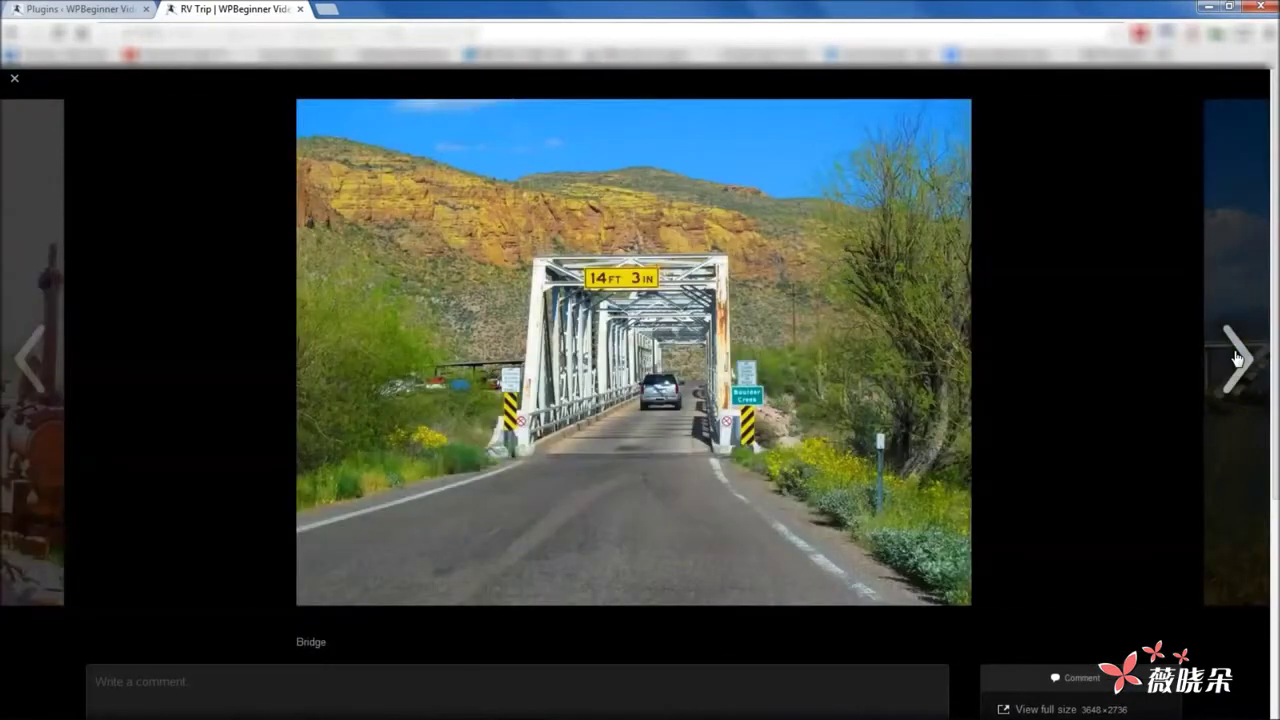
{"action": "left_click", "coordinate": [1237, 358]}
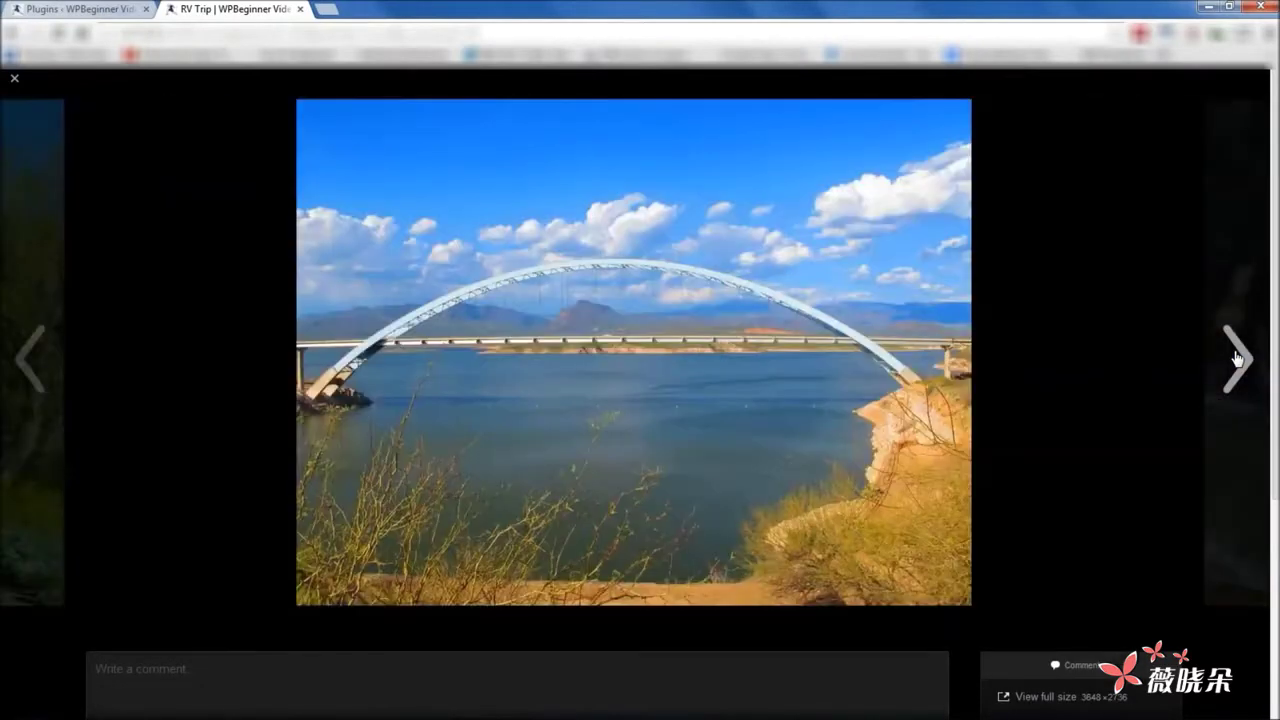
{"action": "left_click", "coordinate": [1237, 358]}
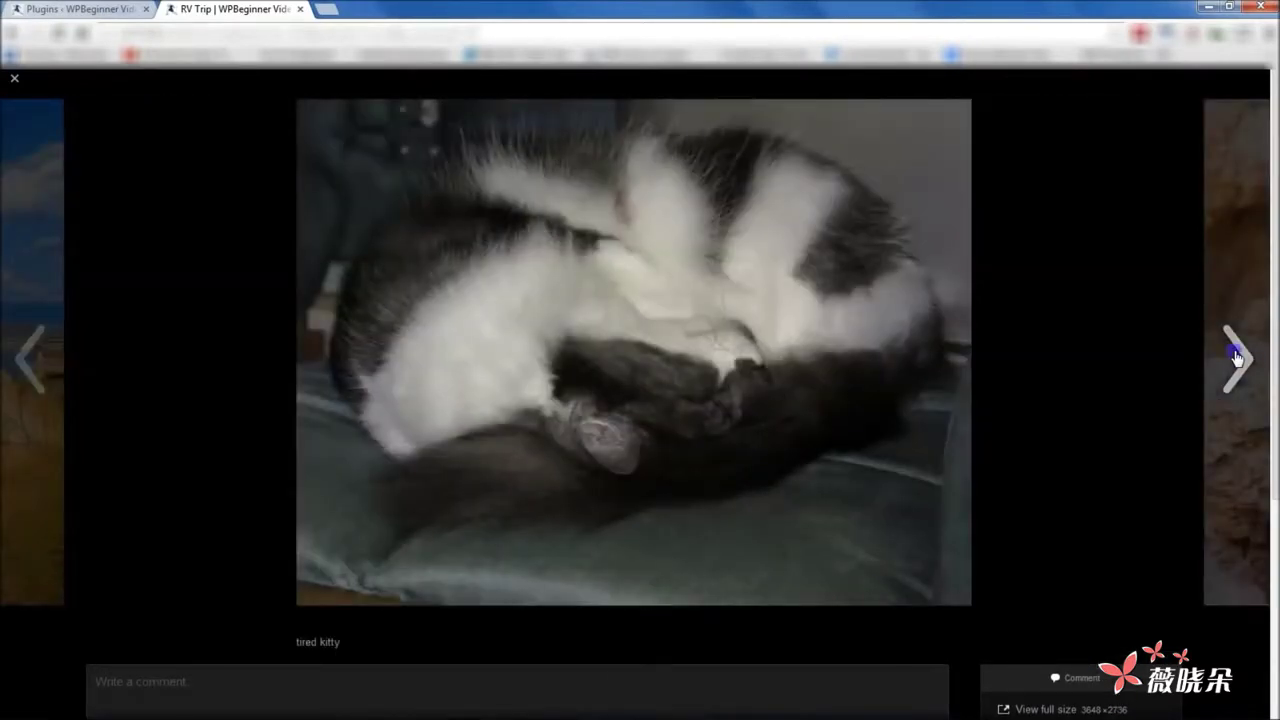
{"action": "left_click", "coordinate": [1237, 358]}
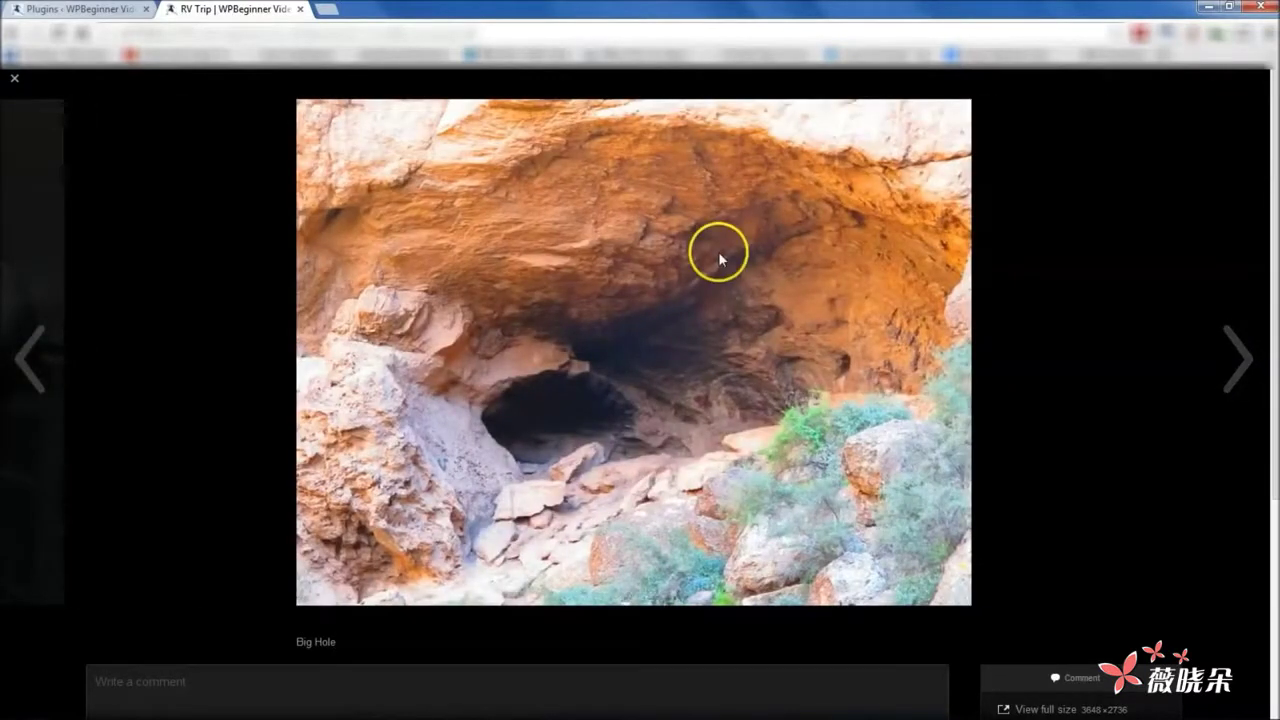
Step: Go back to the admin area and examine the Image Gallery Carousel options in the Media Settings, including the background color choices
{"action": "left_click", "coordinate": [50, 8]}
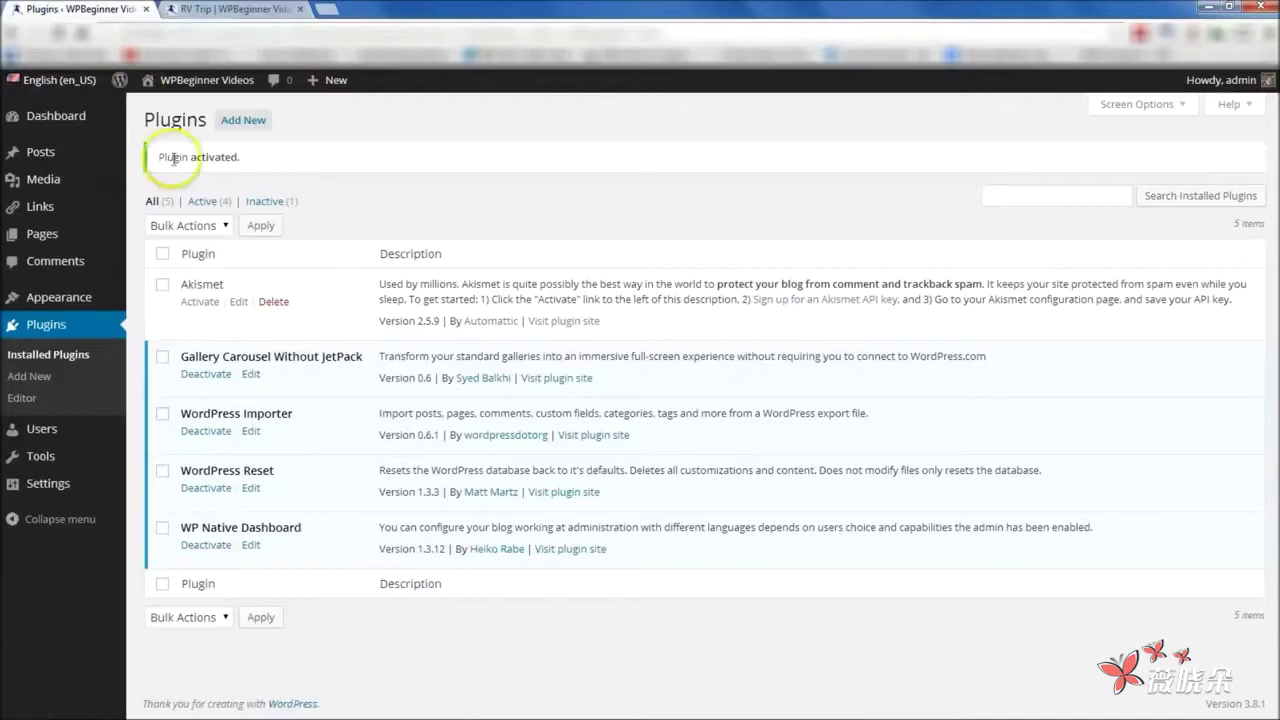
{"action": "left_click", "coordinate": [78, 190]}
{"action": "mouse_move", "coordinate": [40, 459]}
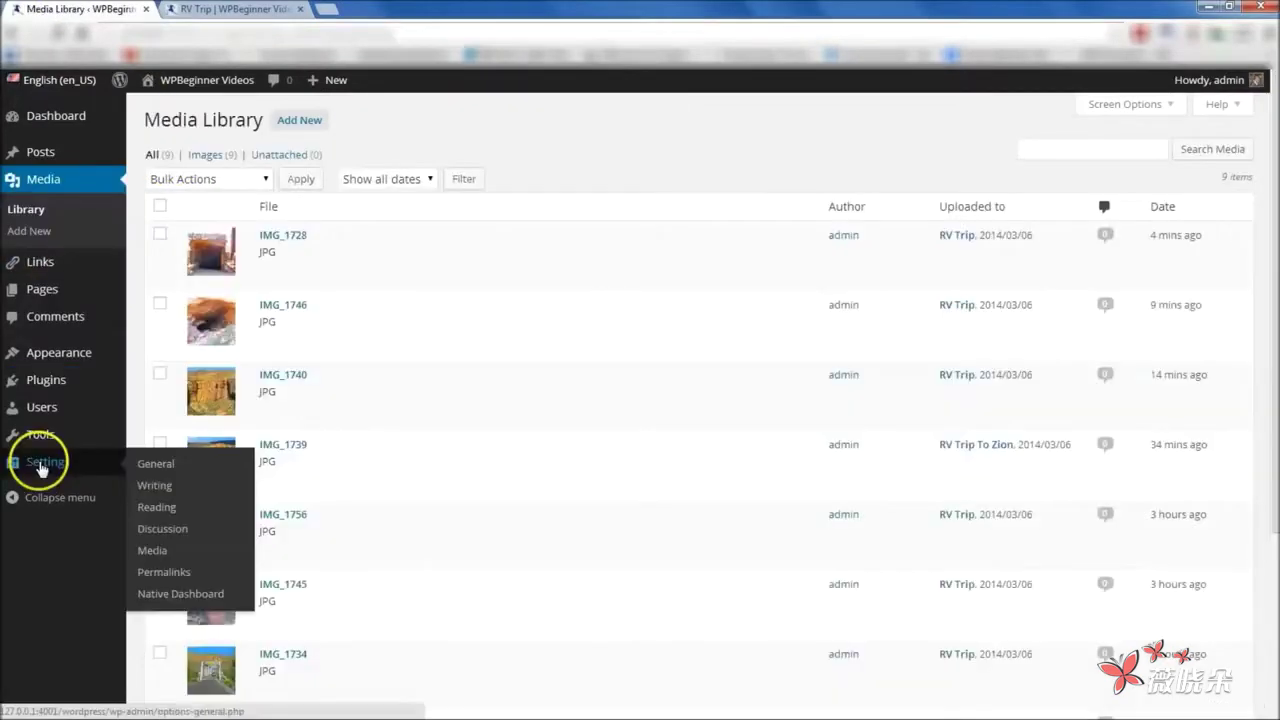
{"action": "left_click", "coordinate": [151, 551]}
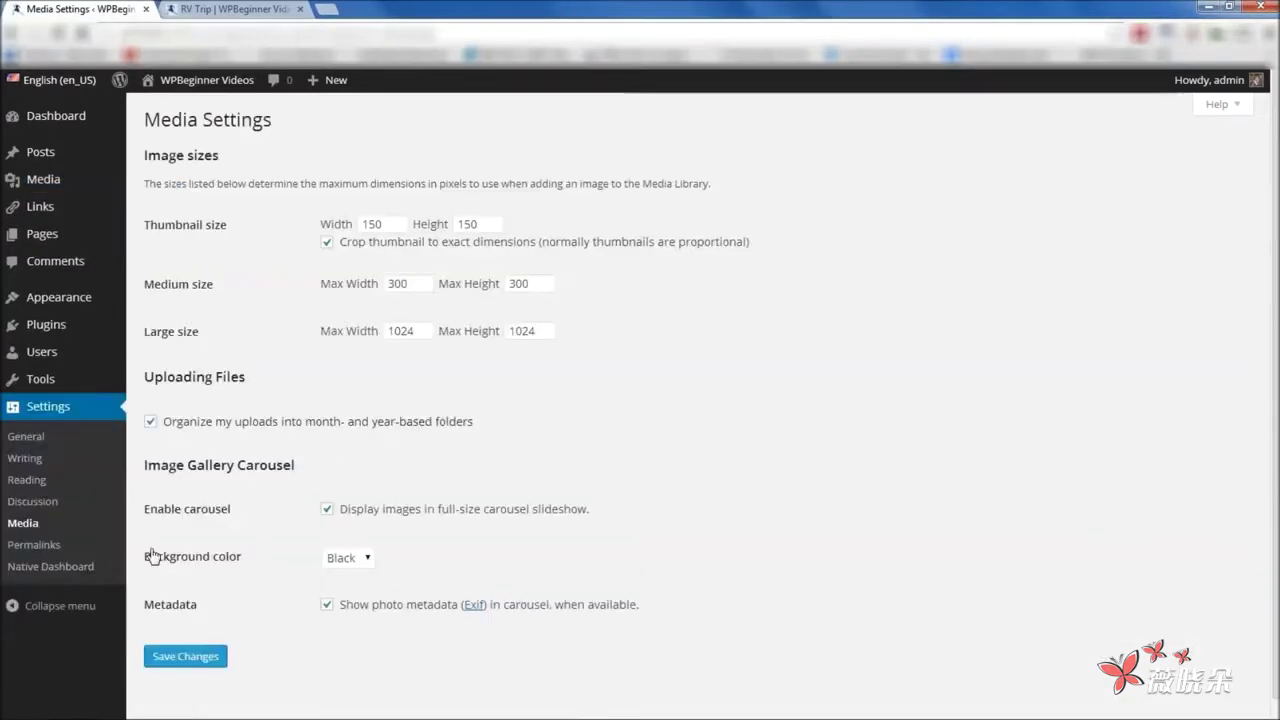
{"action": "left_click", "coordinate": [279, 578]}
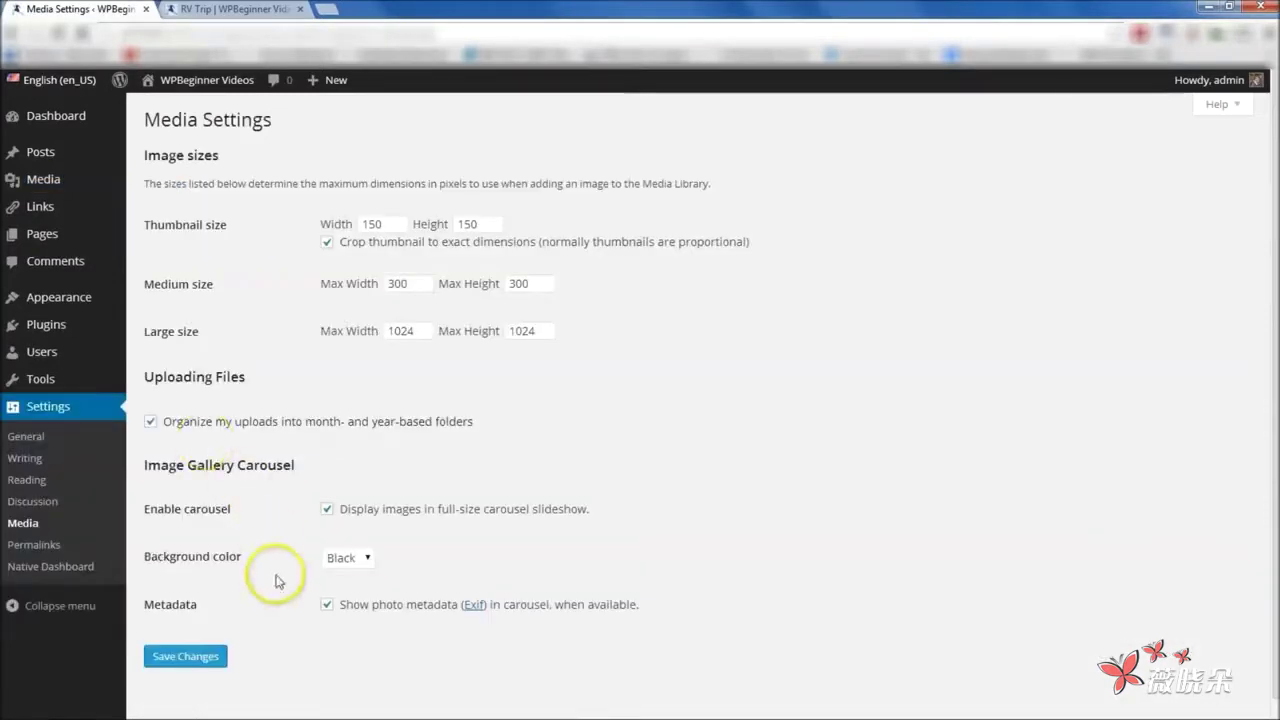
{"action": "left_click", "coordinate": [357, 561]}
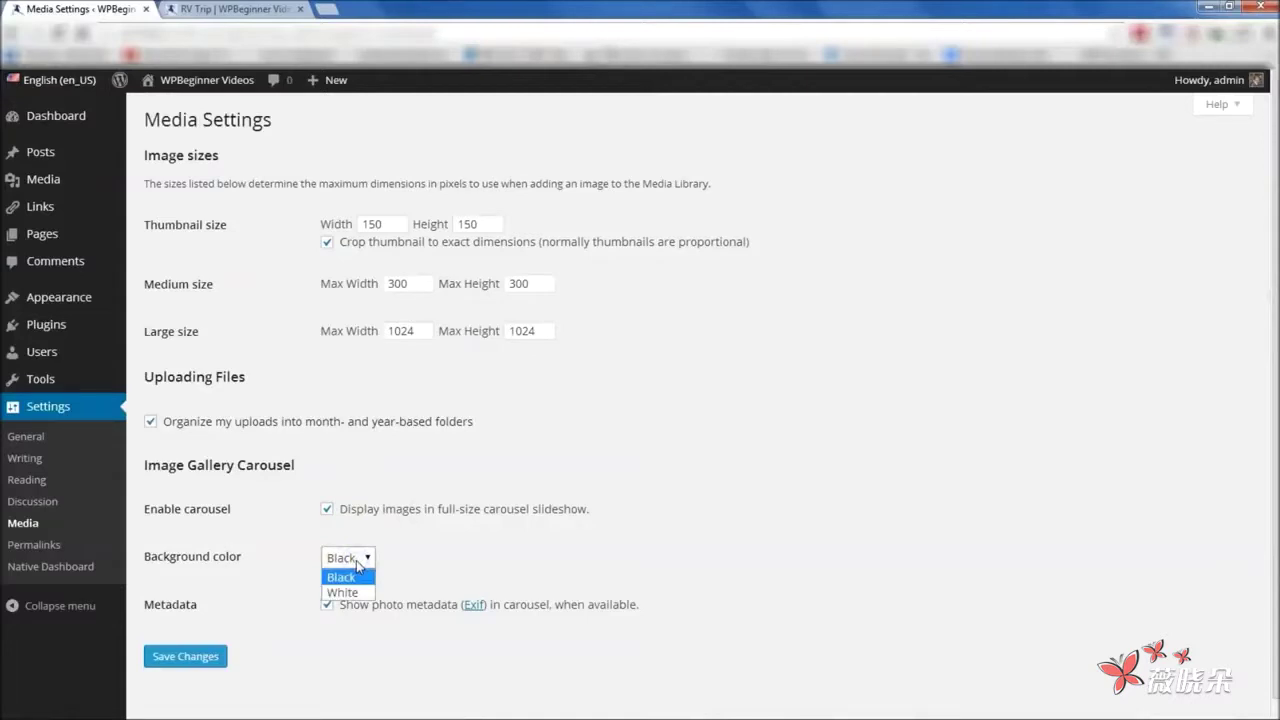
{"action": "left_click", "coordinate": [278, 558]}
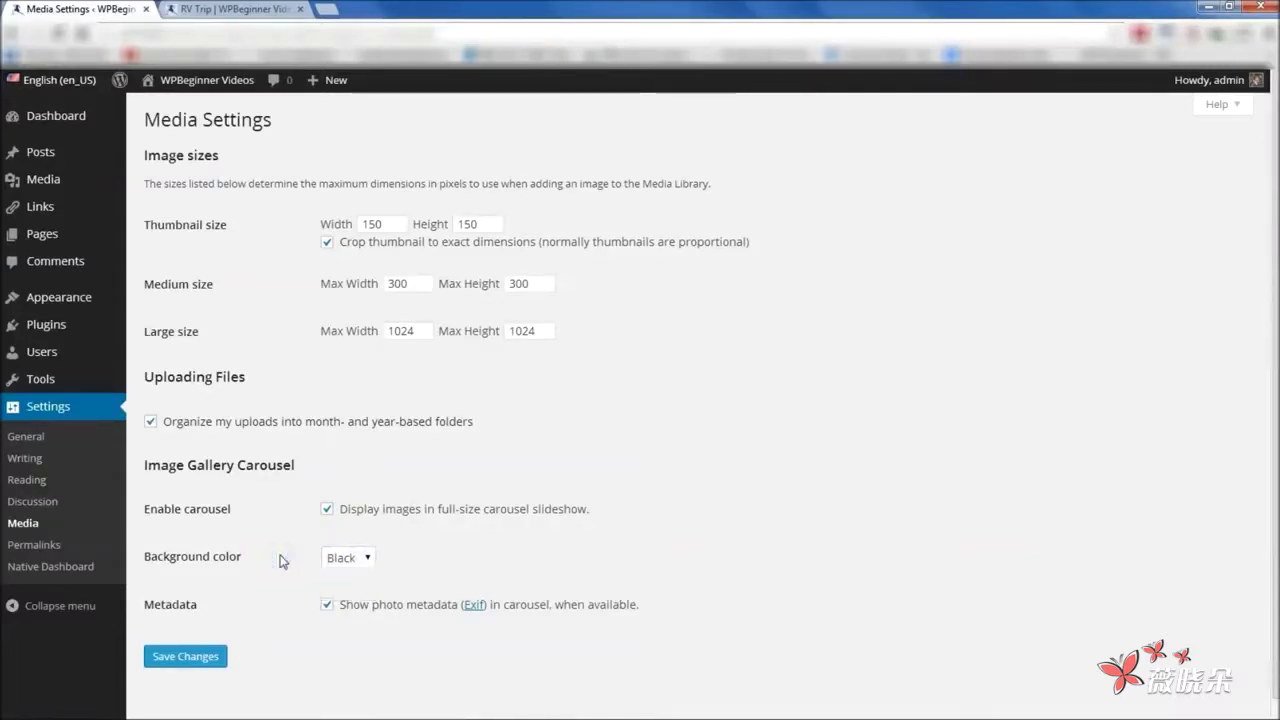